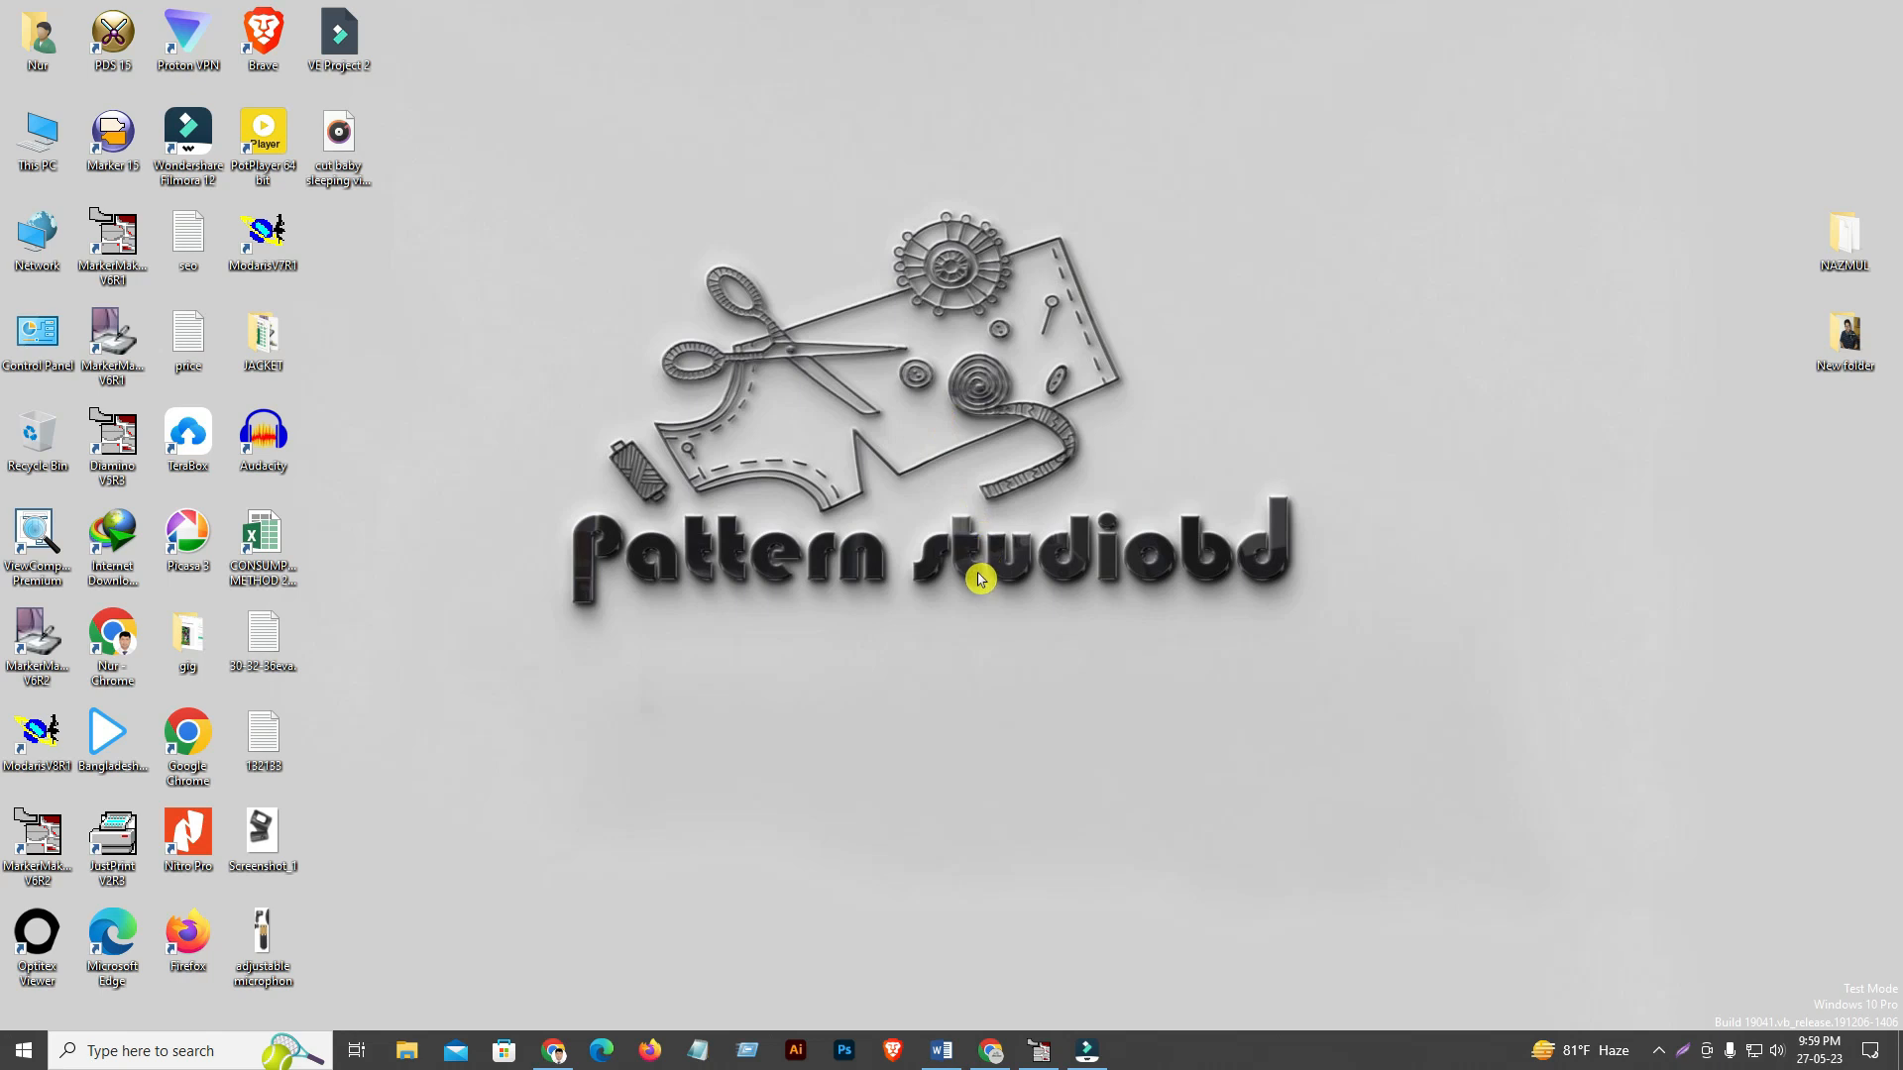
Switch to MarkerMaking and examine the piece layout along the full length of the NH283428 SHELL56R12 marker
left_click(1042, 1054)
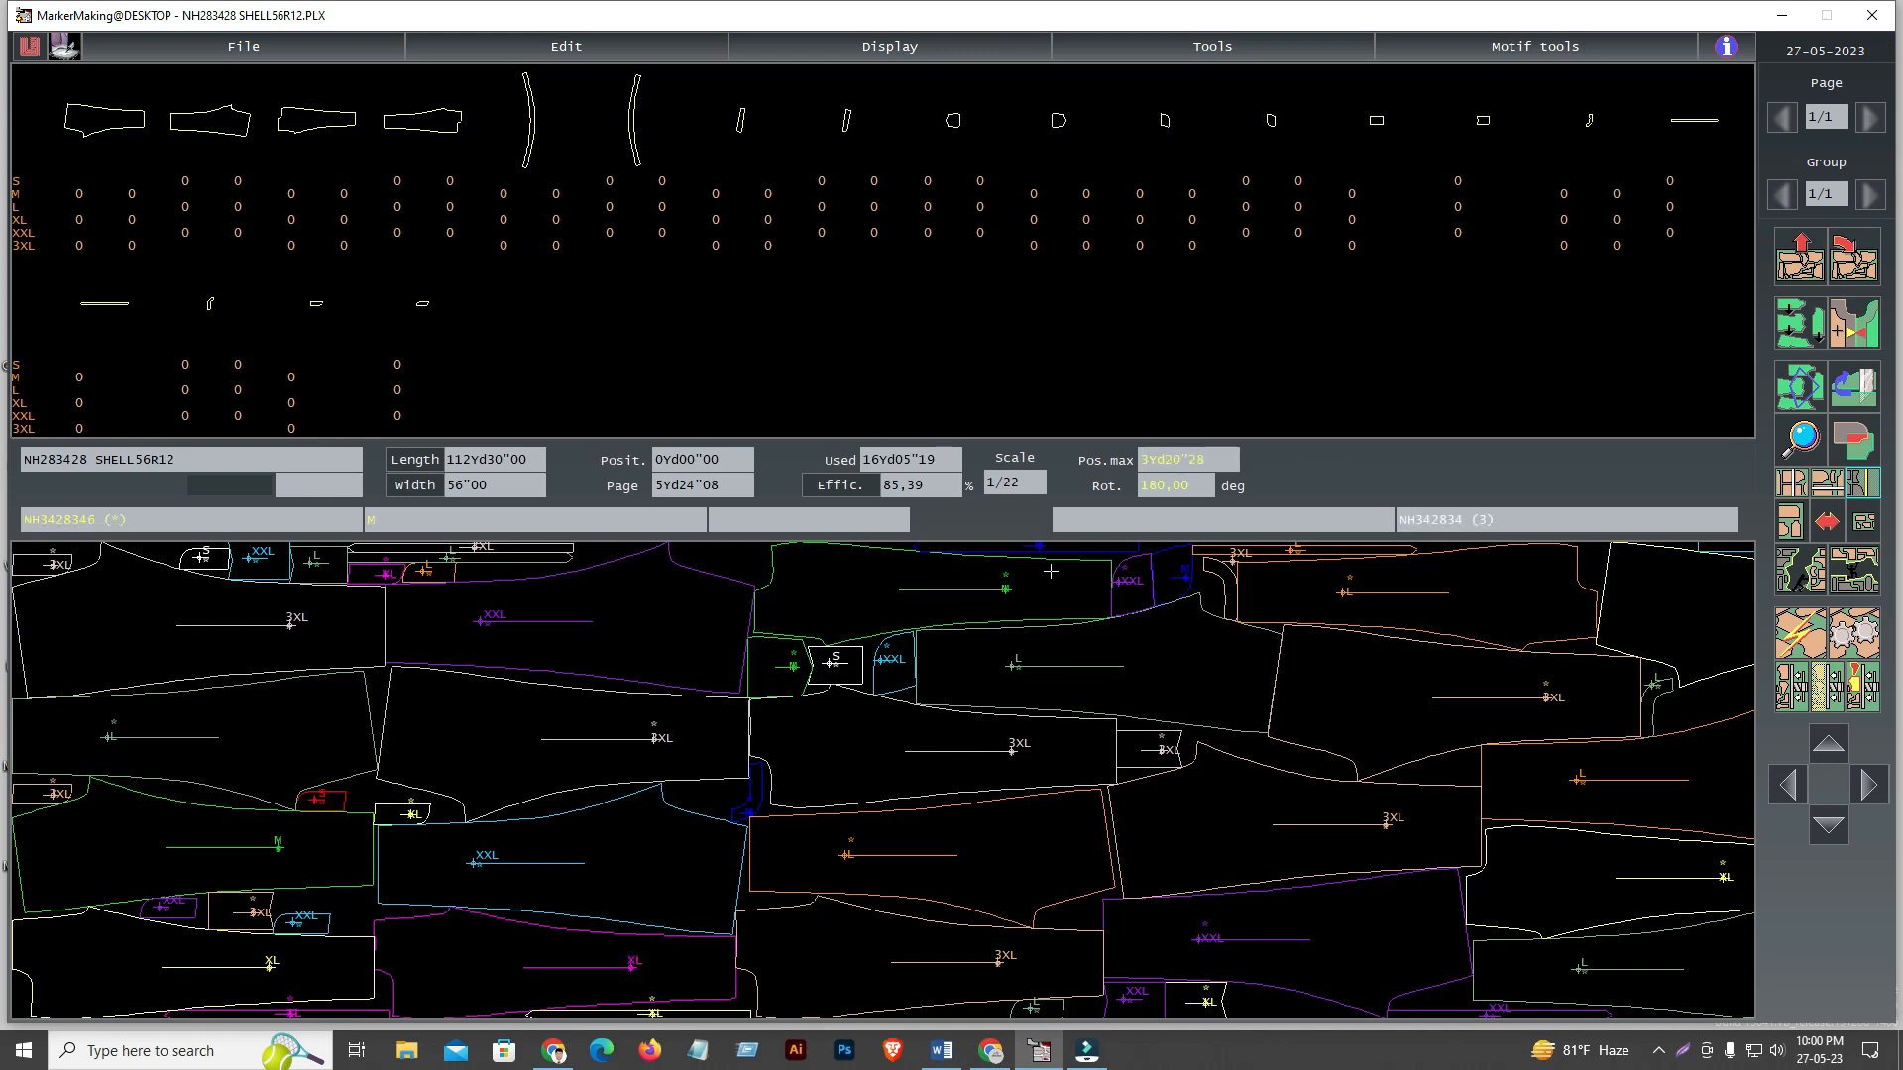
scroll(1049, 568, "down", 5)
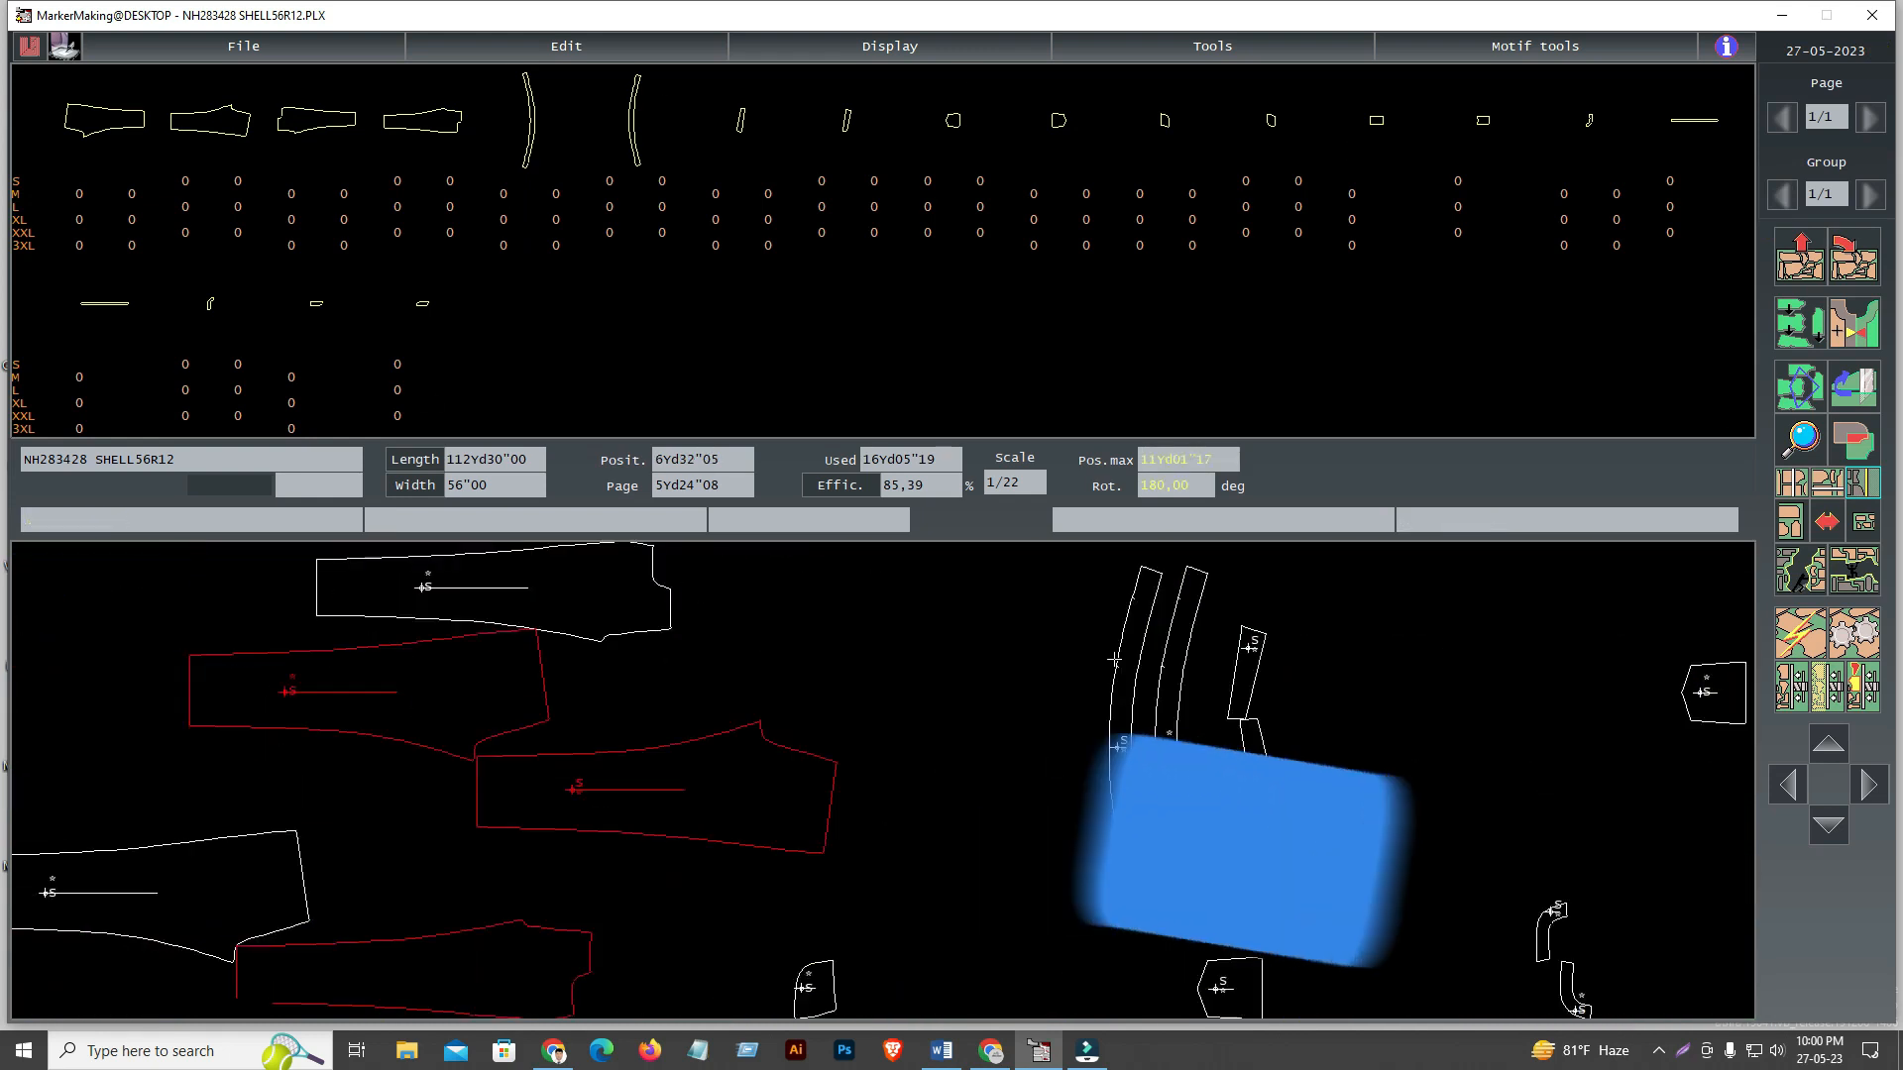
scroll(995, 659, "up", 5)
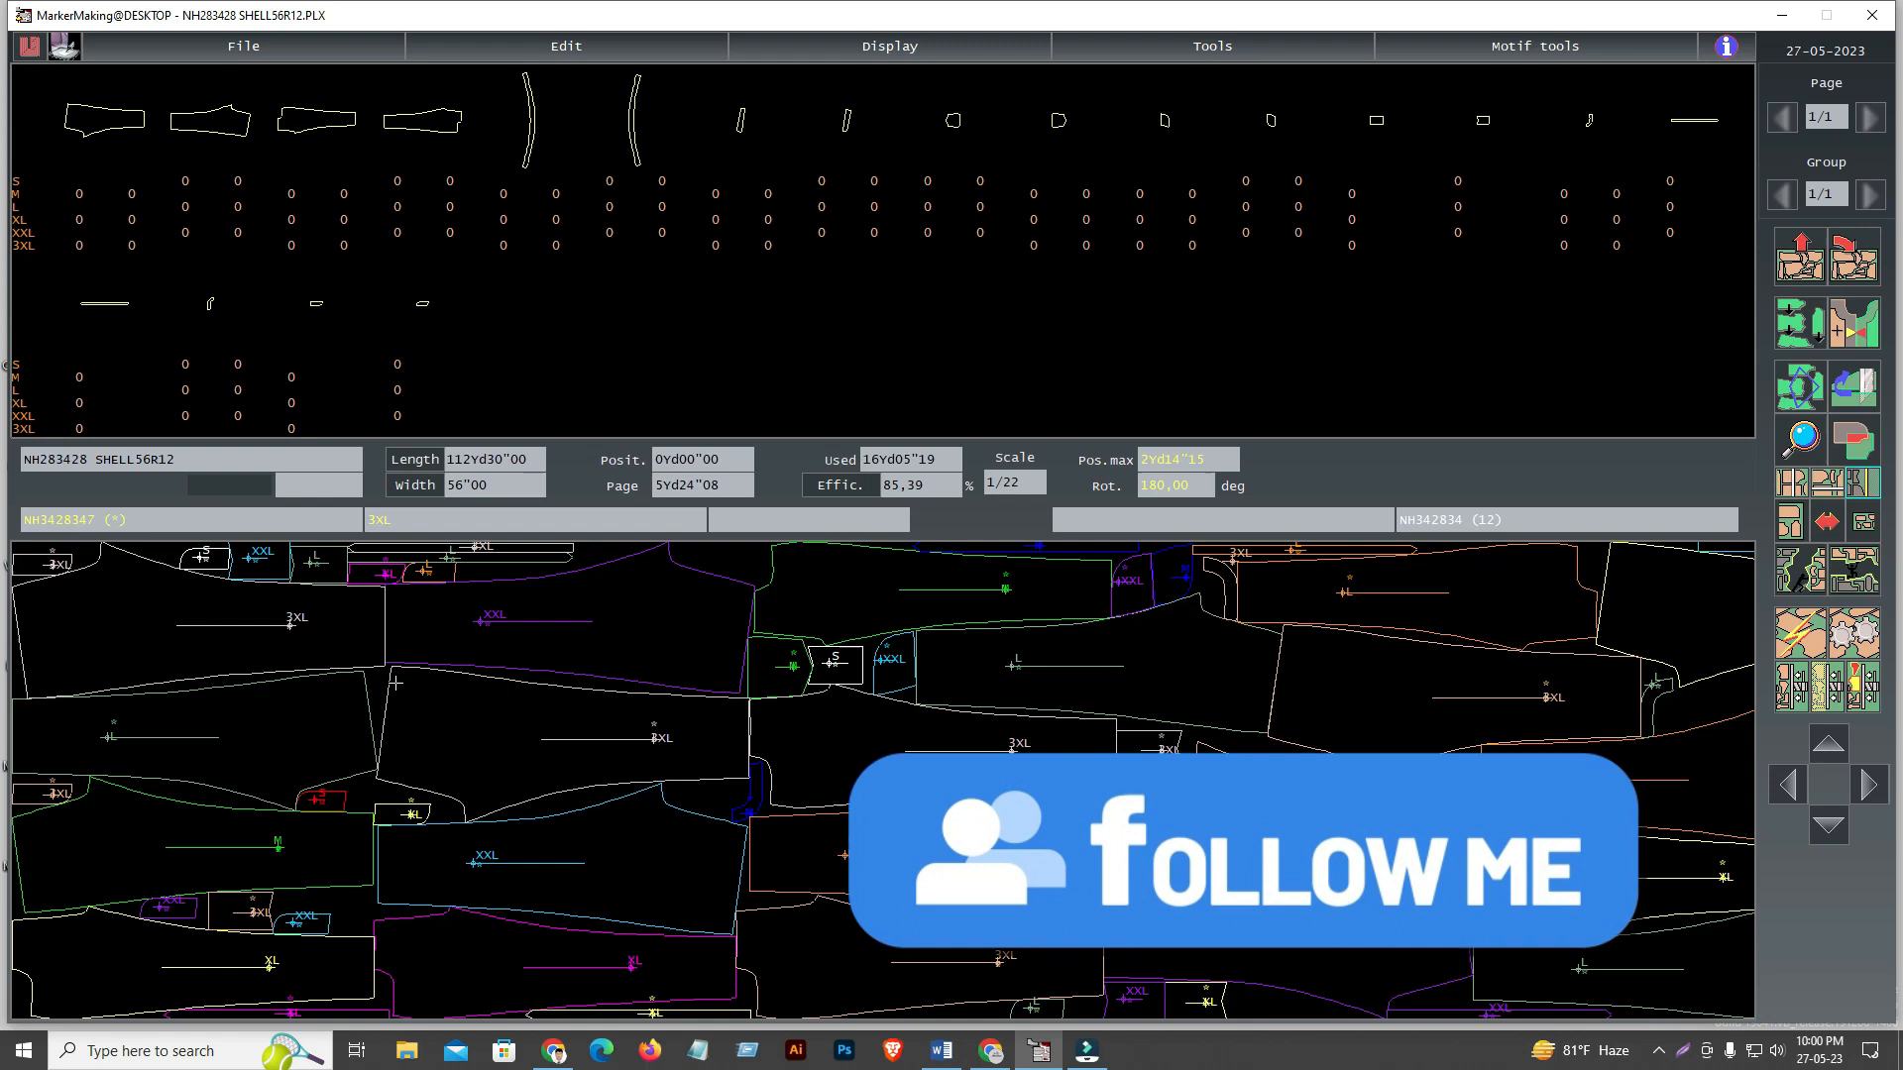
scroll(917, 617, "down", 4)
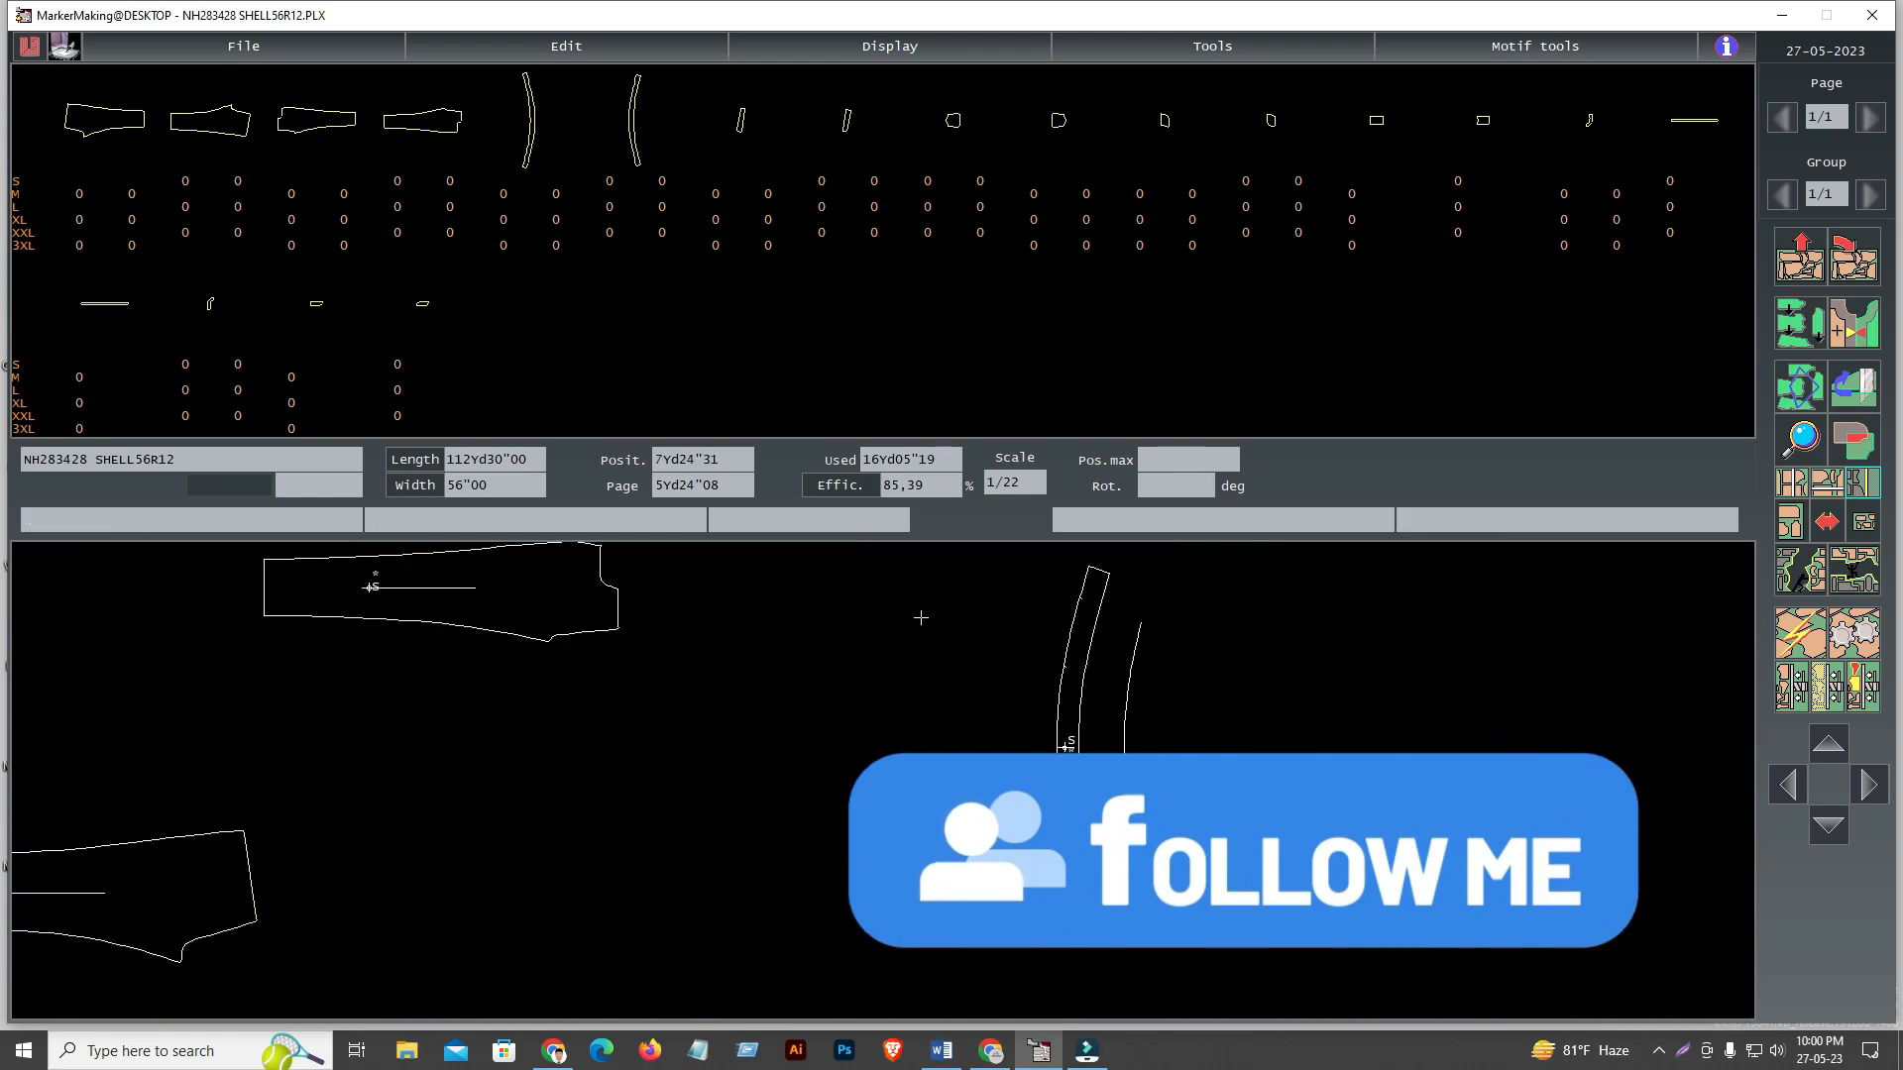
scroll(885, 616, "down", 1)
scroll(855, 618, "up", 2)
scroll(855, 618, "down", 1)
scroll(856, 618, "down", 2)
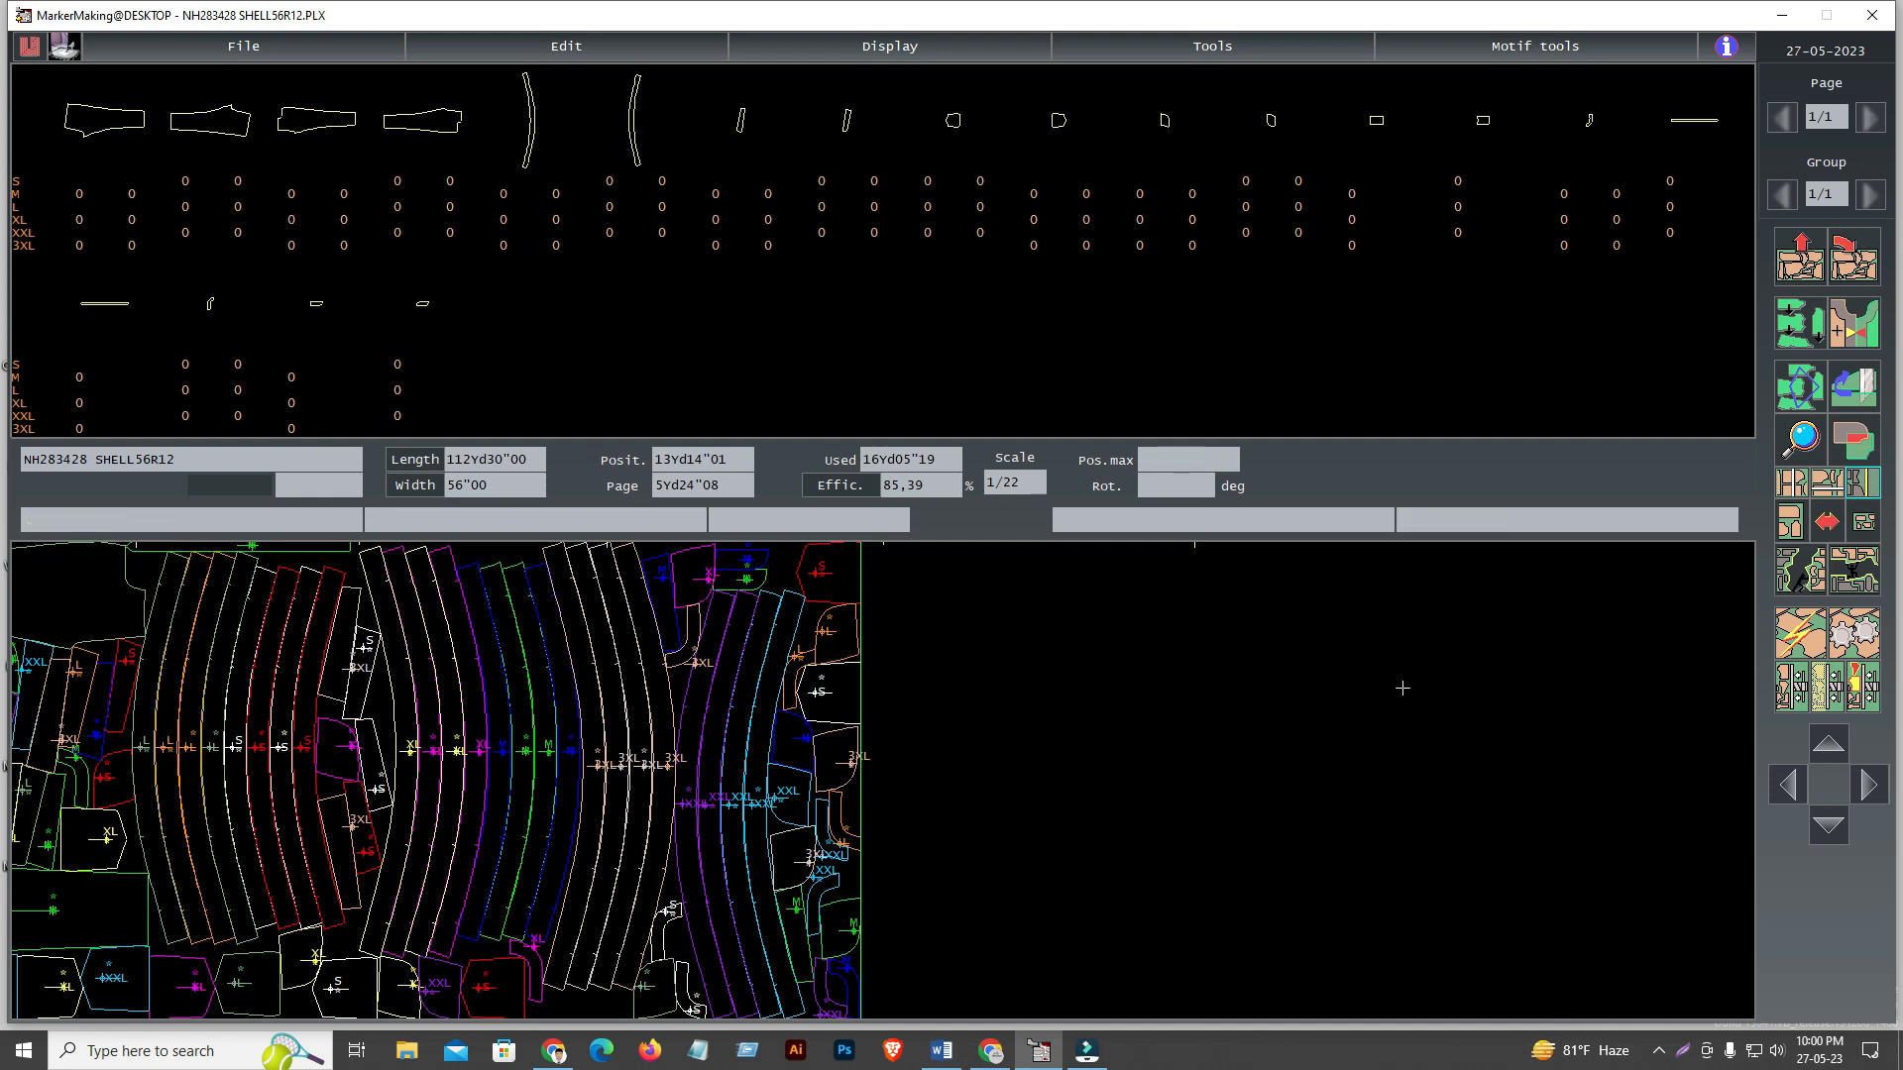
Reject all the pieces from the marker and save it as NH283428 SHELL56R12 in the D:\Curse\PATTERN\NH-342834\ library
left_click(1809, 274)
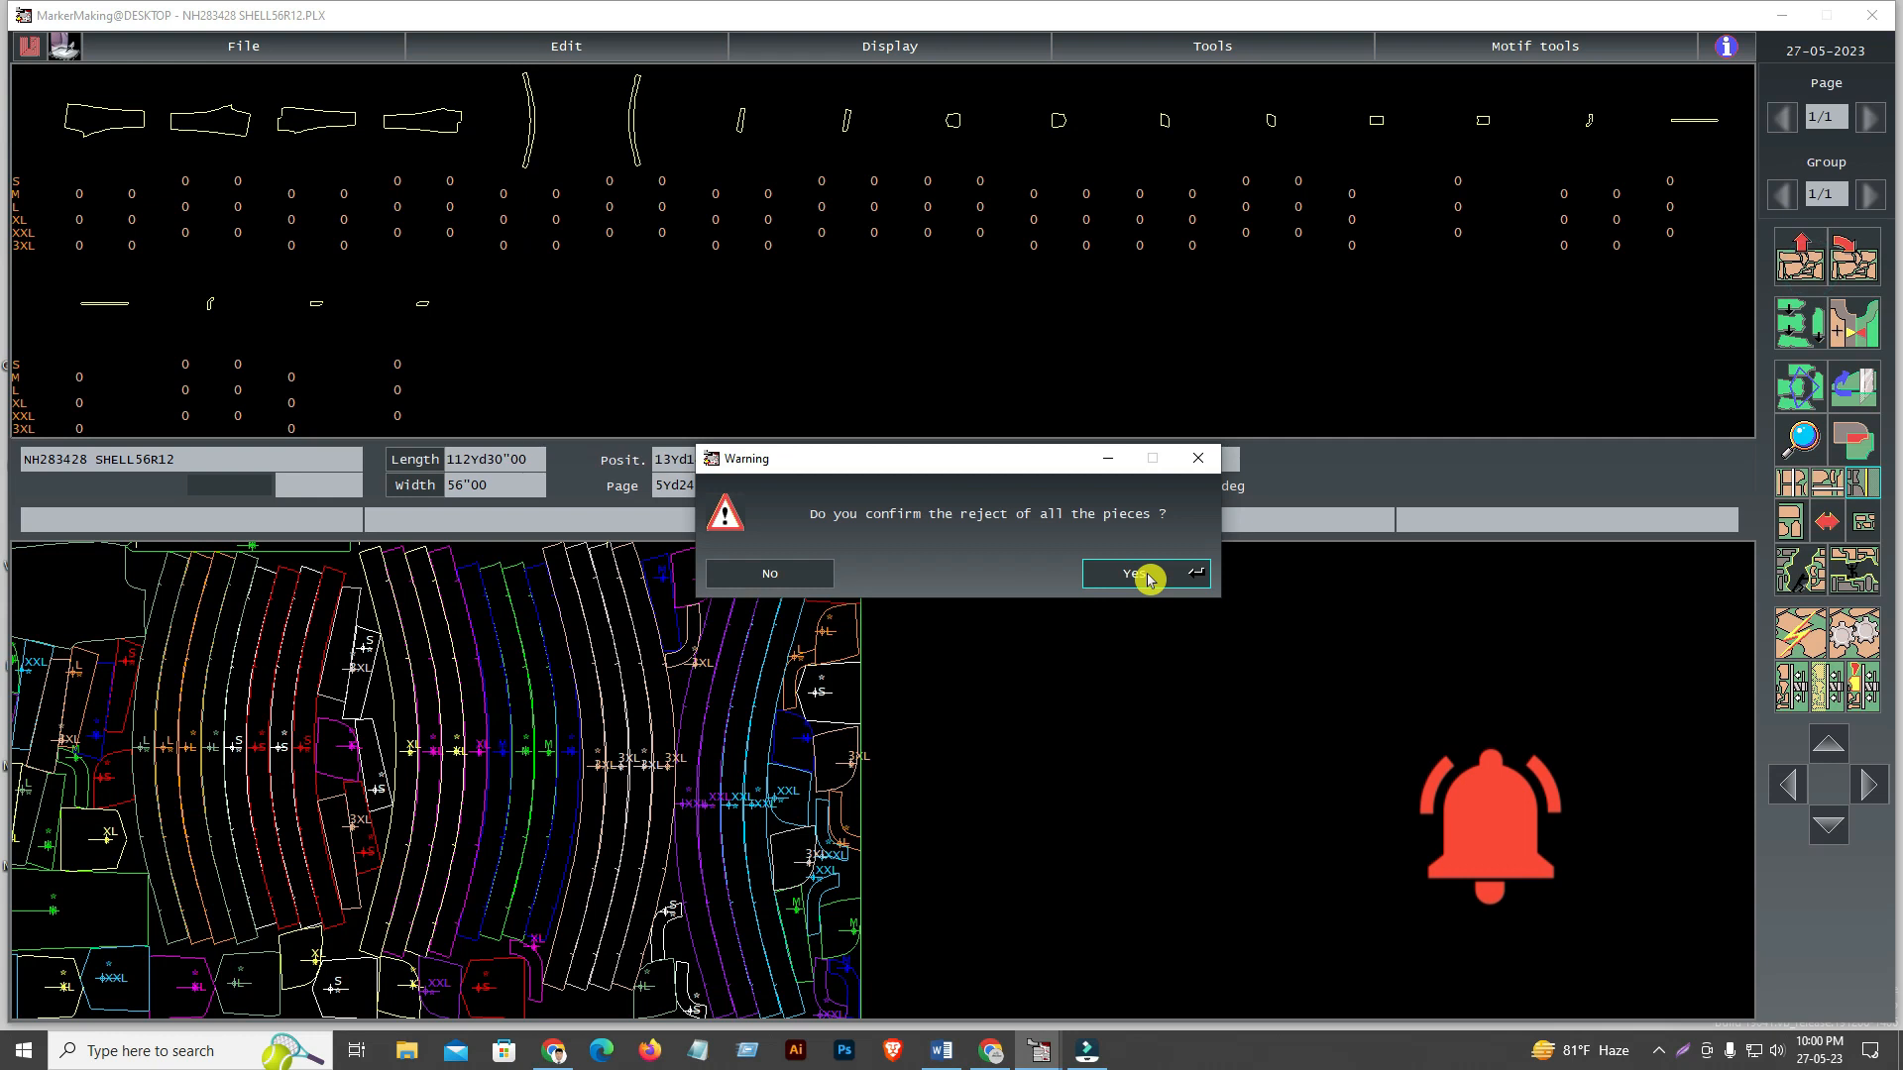
left_click(1147, 575)
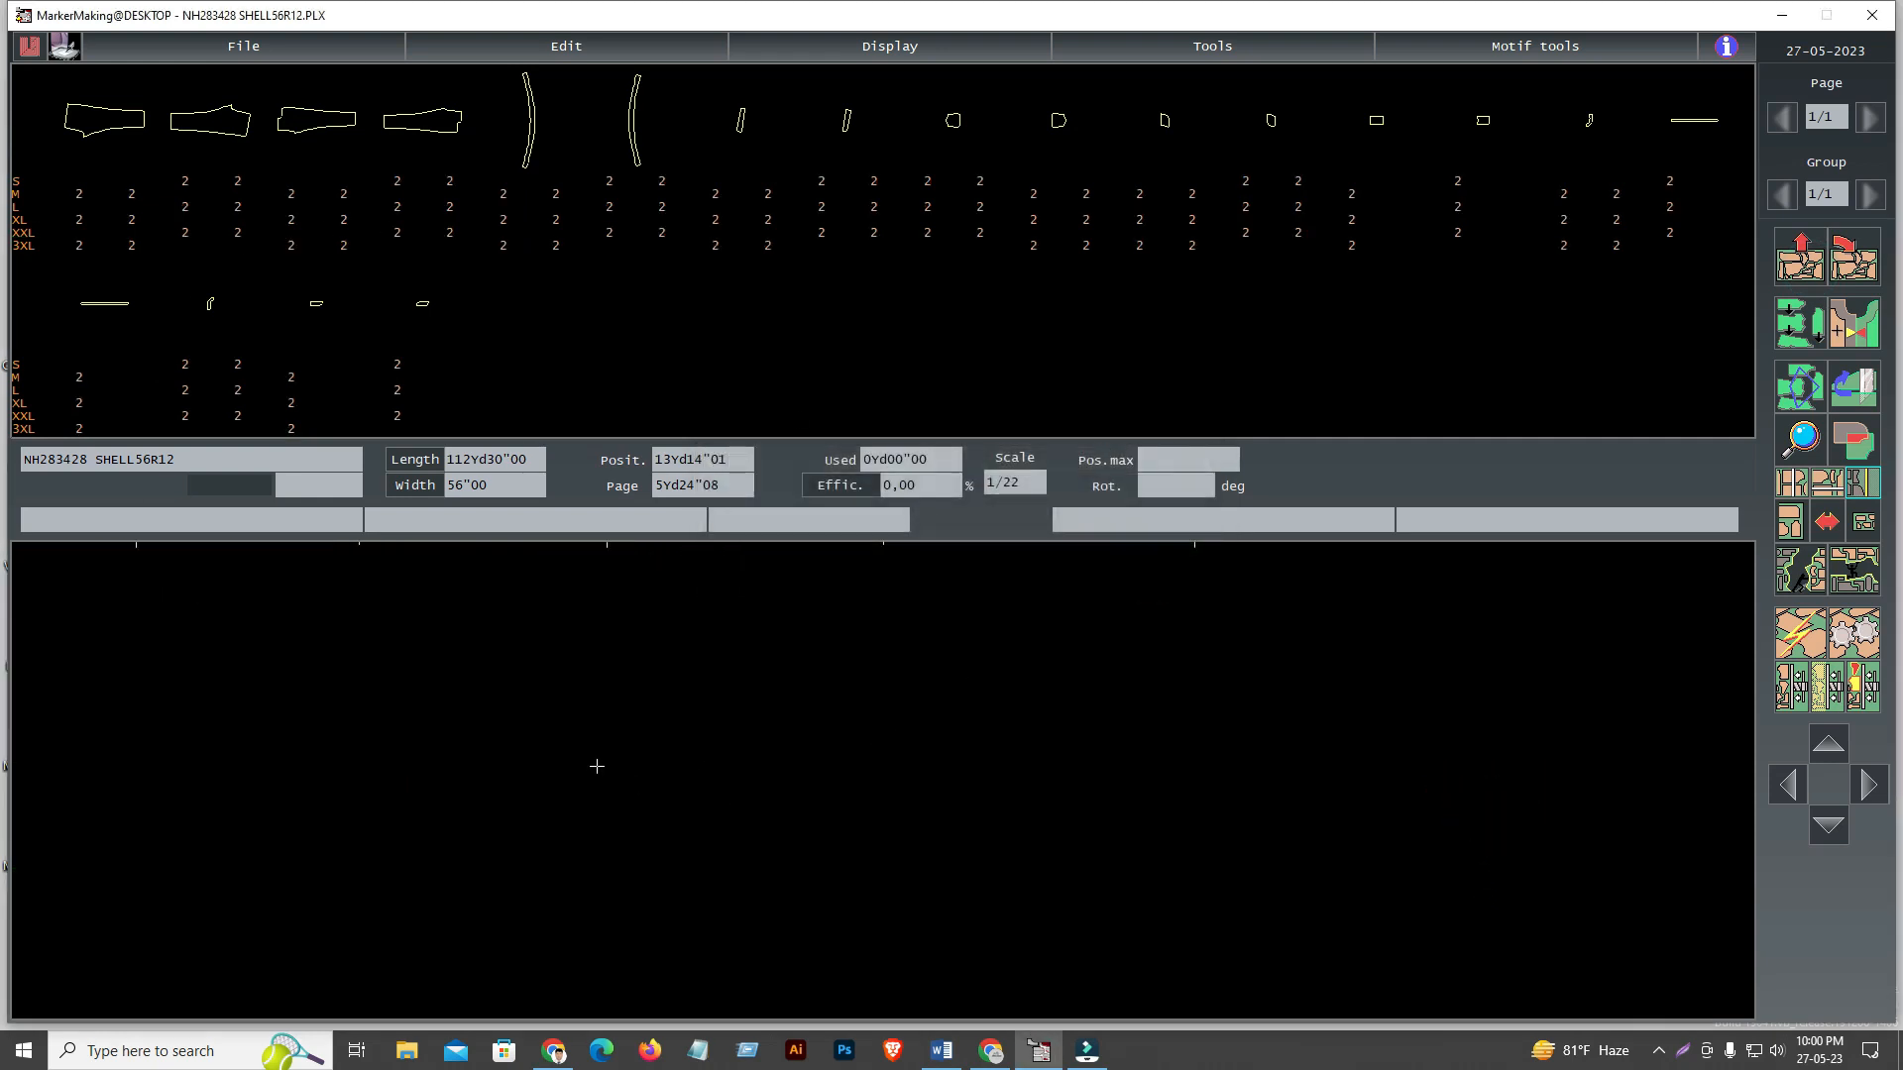
left_click(1855, 260)
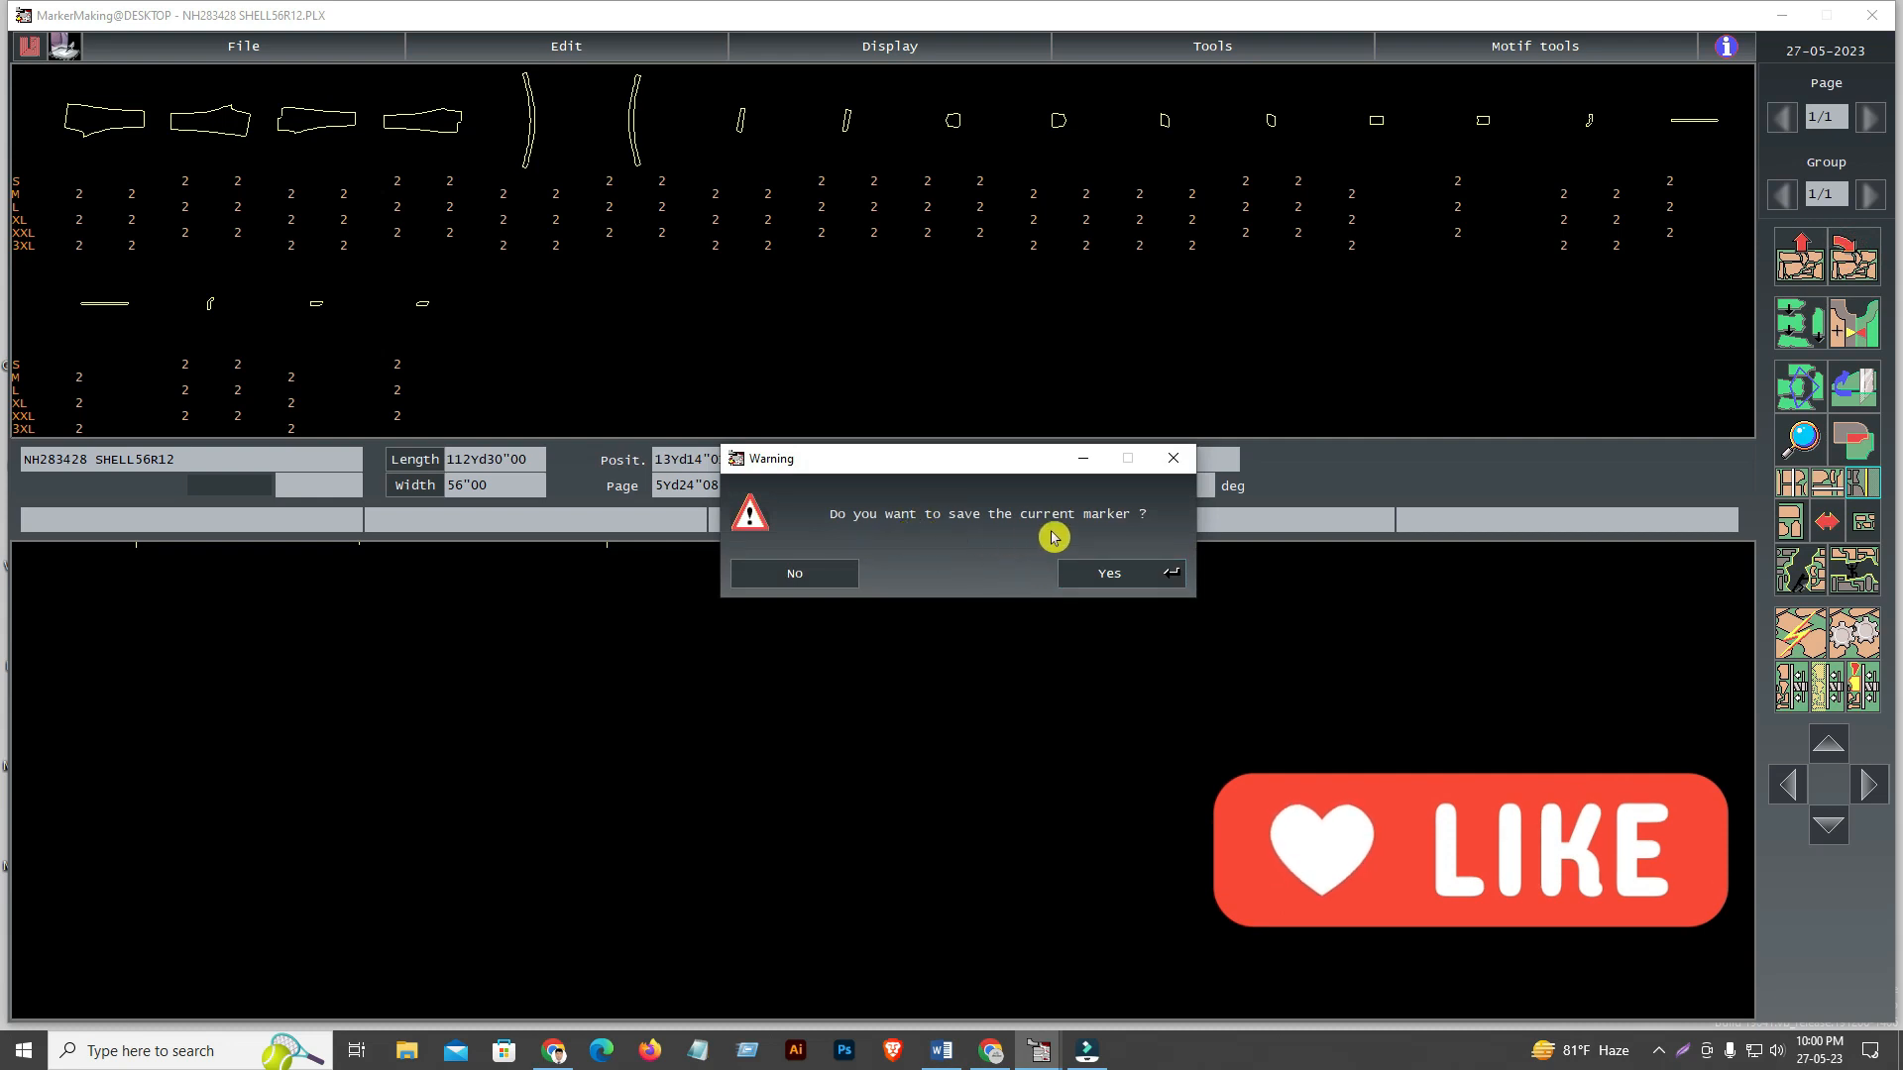
left_click(1119, 573)
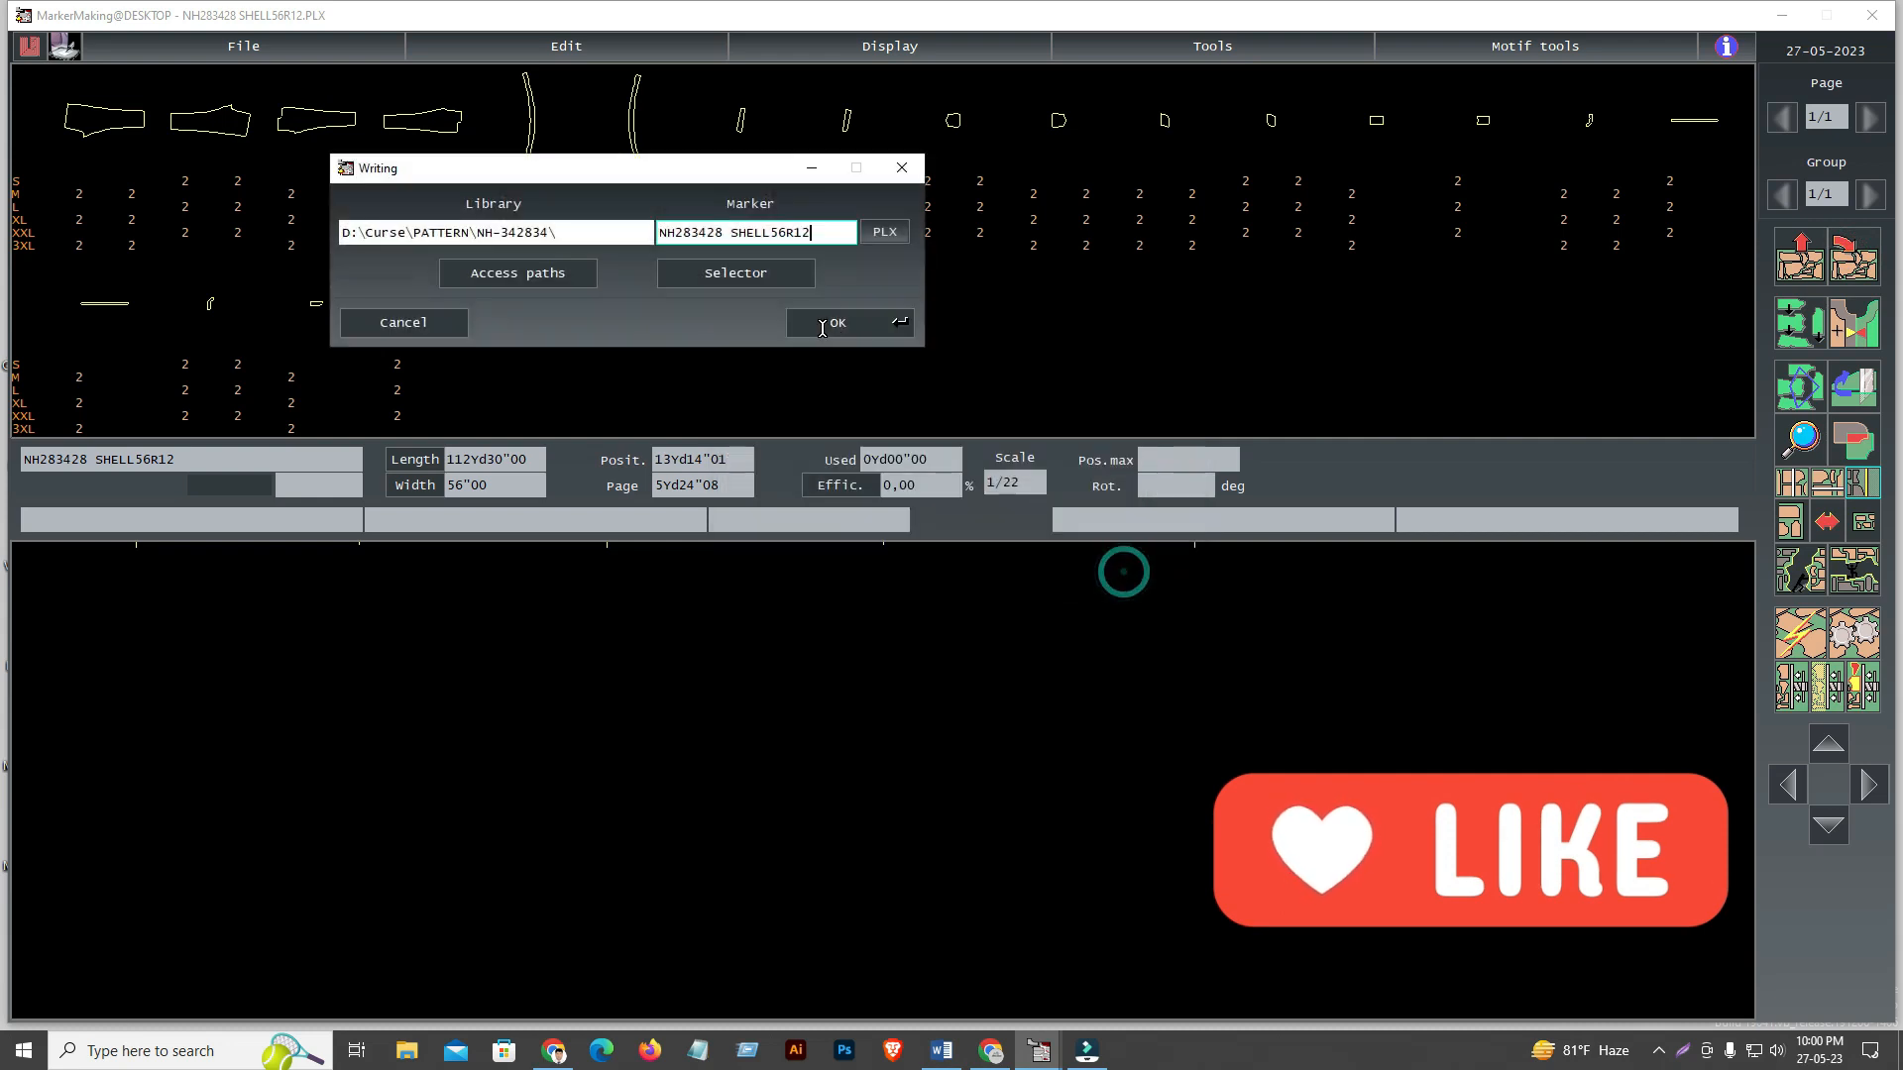
left_click(838, 321)
left_click(1171, 572)
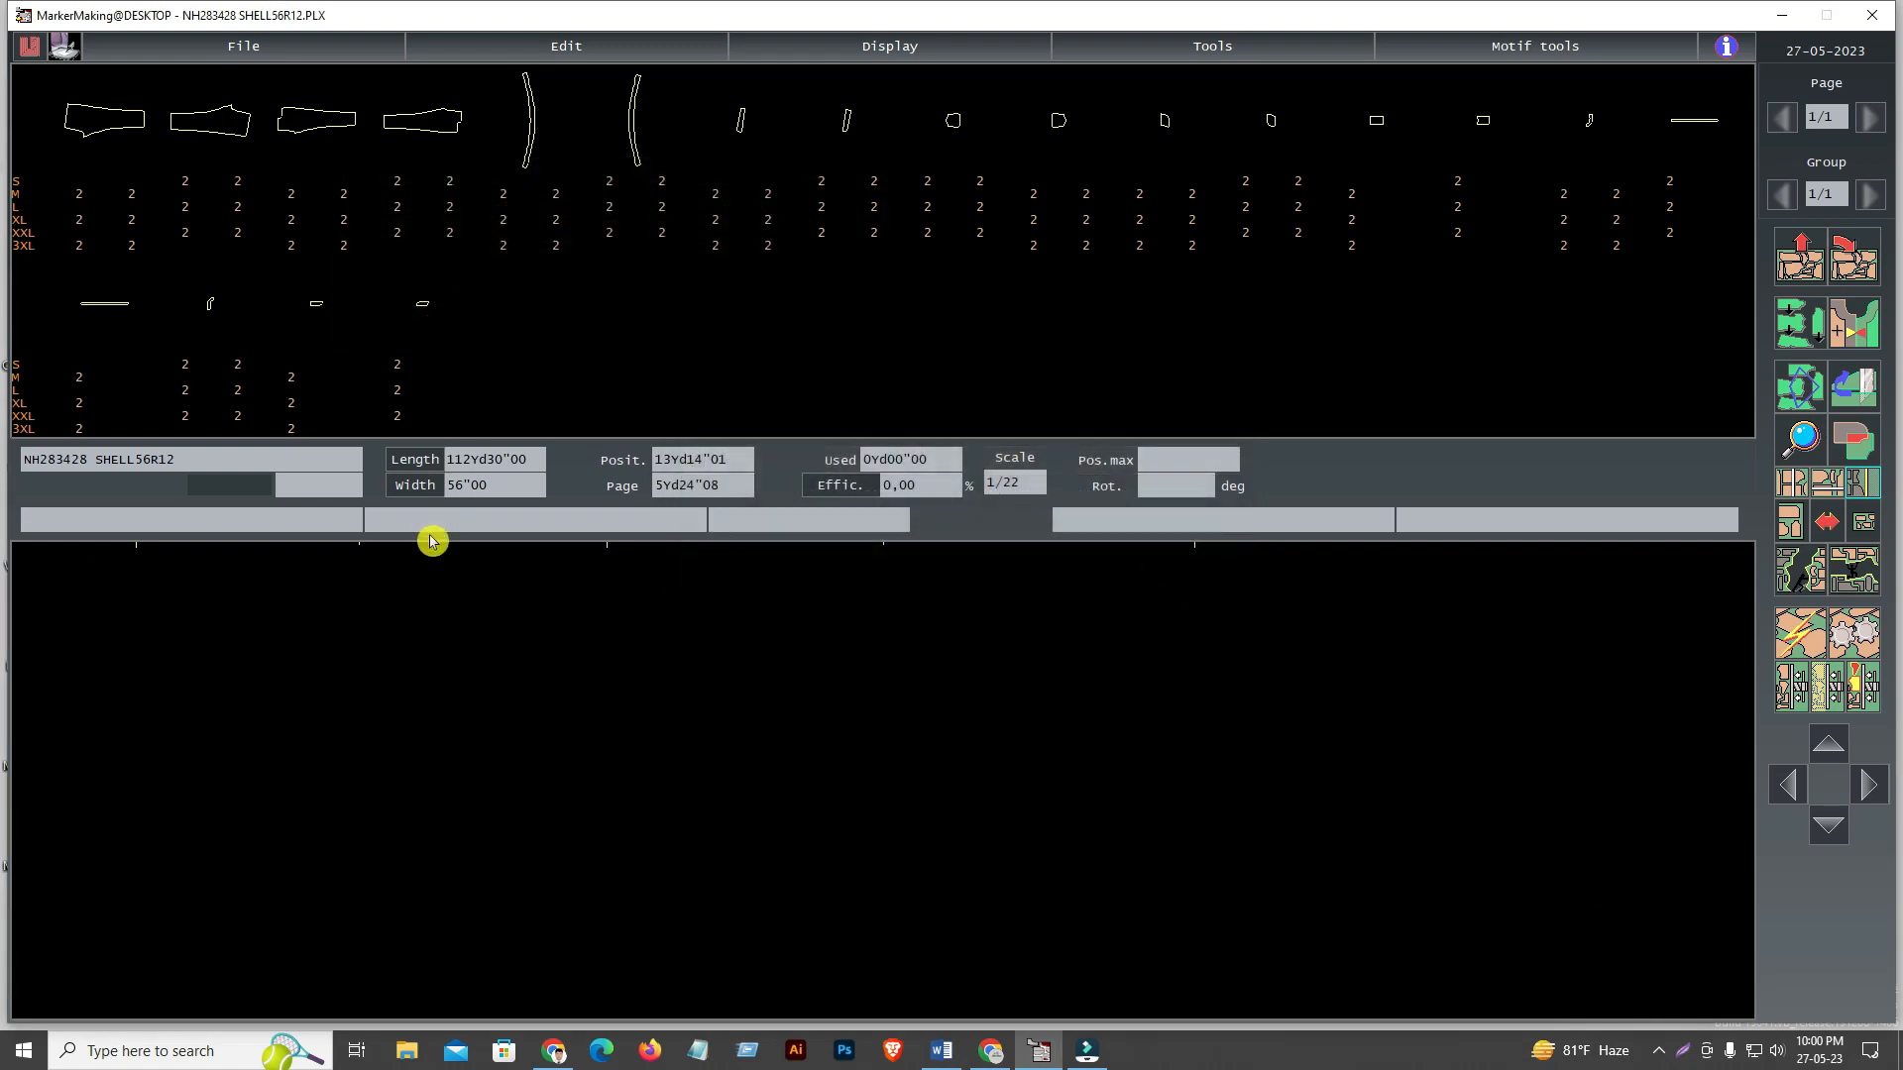
left_click(1838, 270)
left_click(1184, 582)
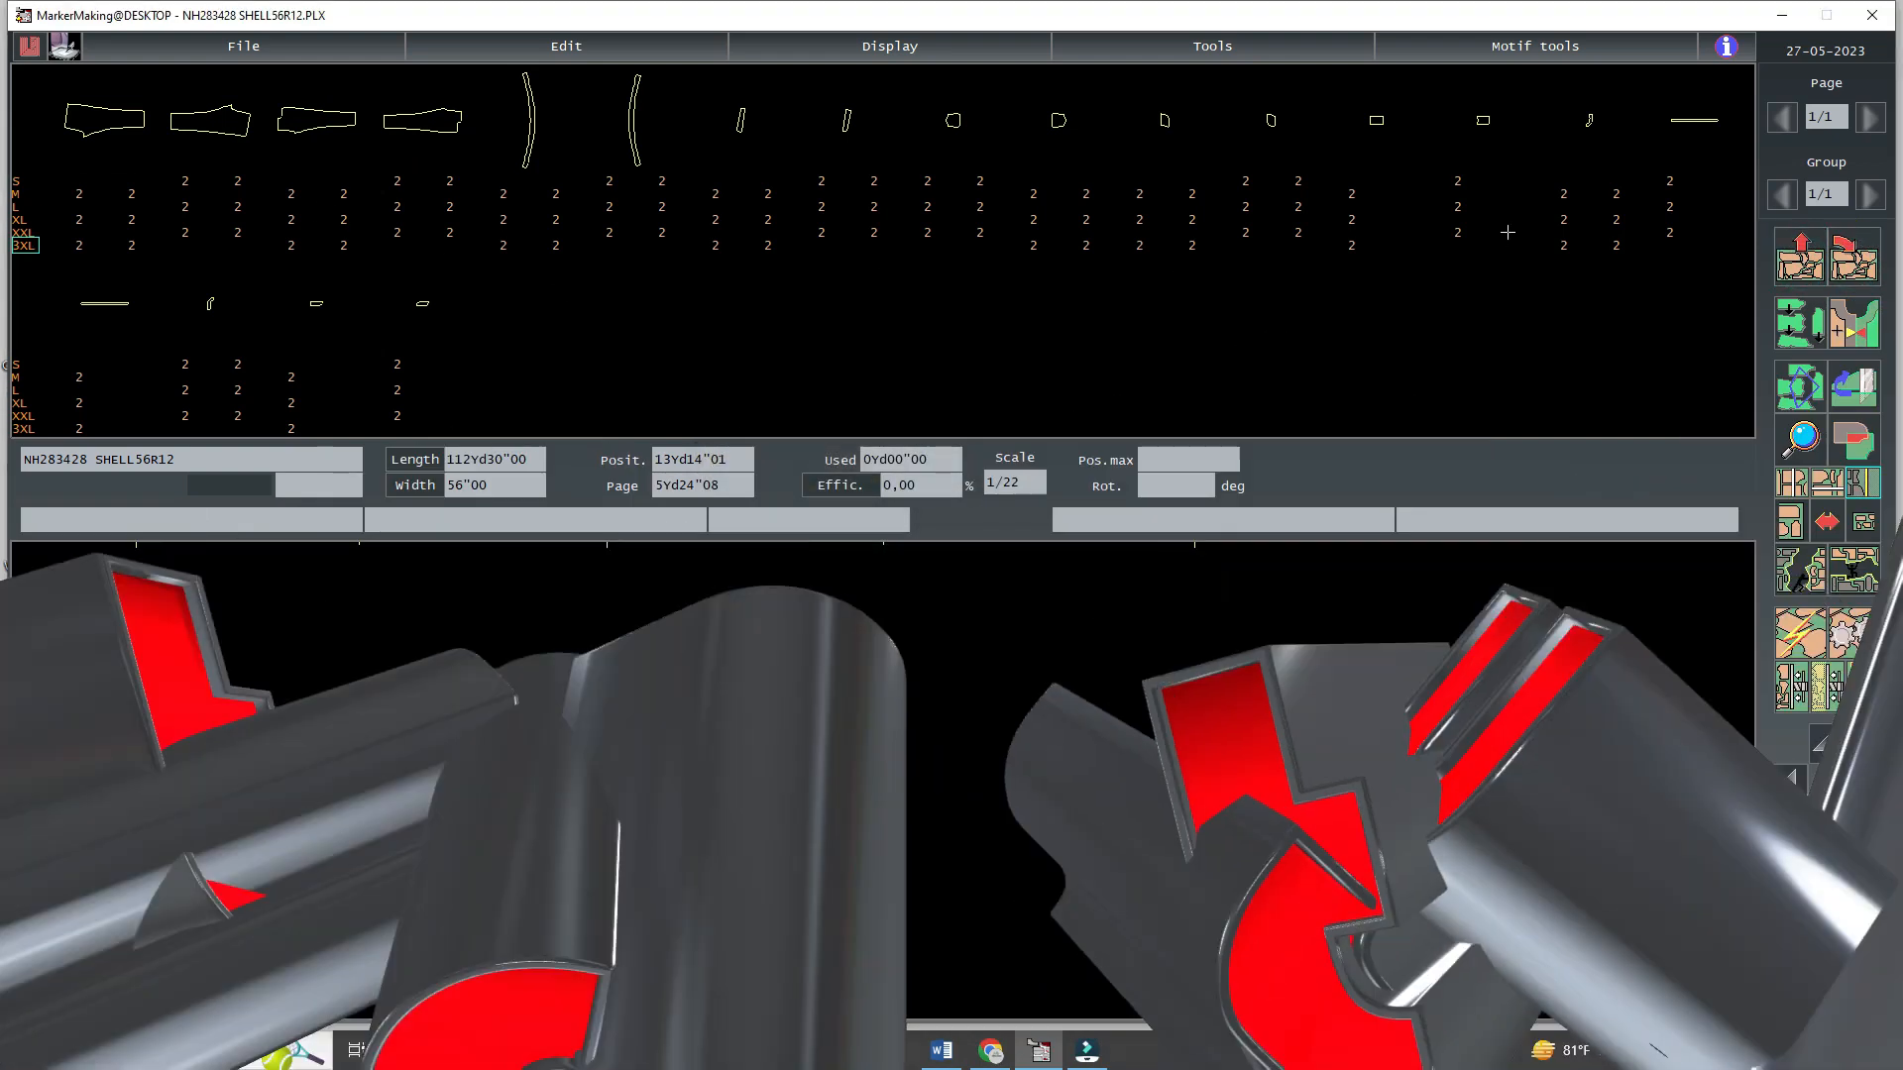
Place the S-size NH3428347 piece and its mirrored counterpart at the start of the marker
left_click(185, 181)
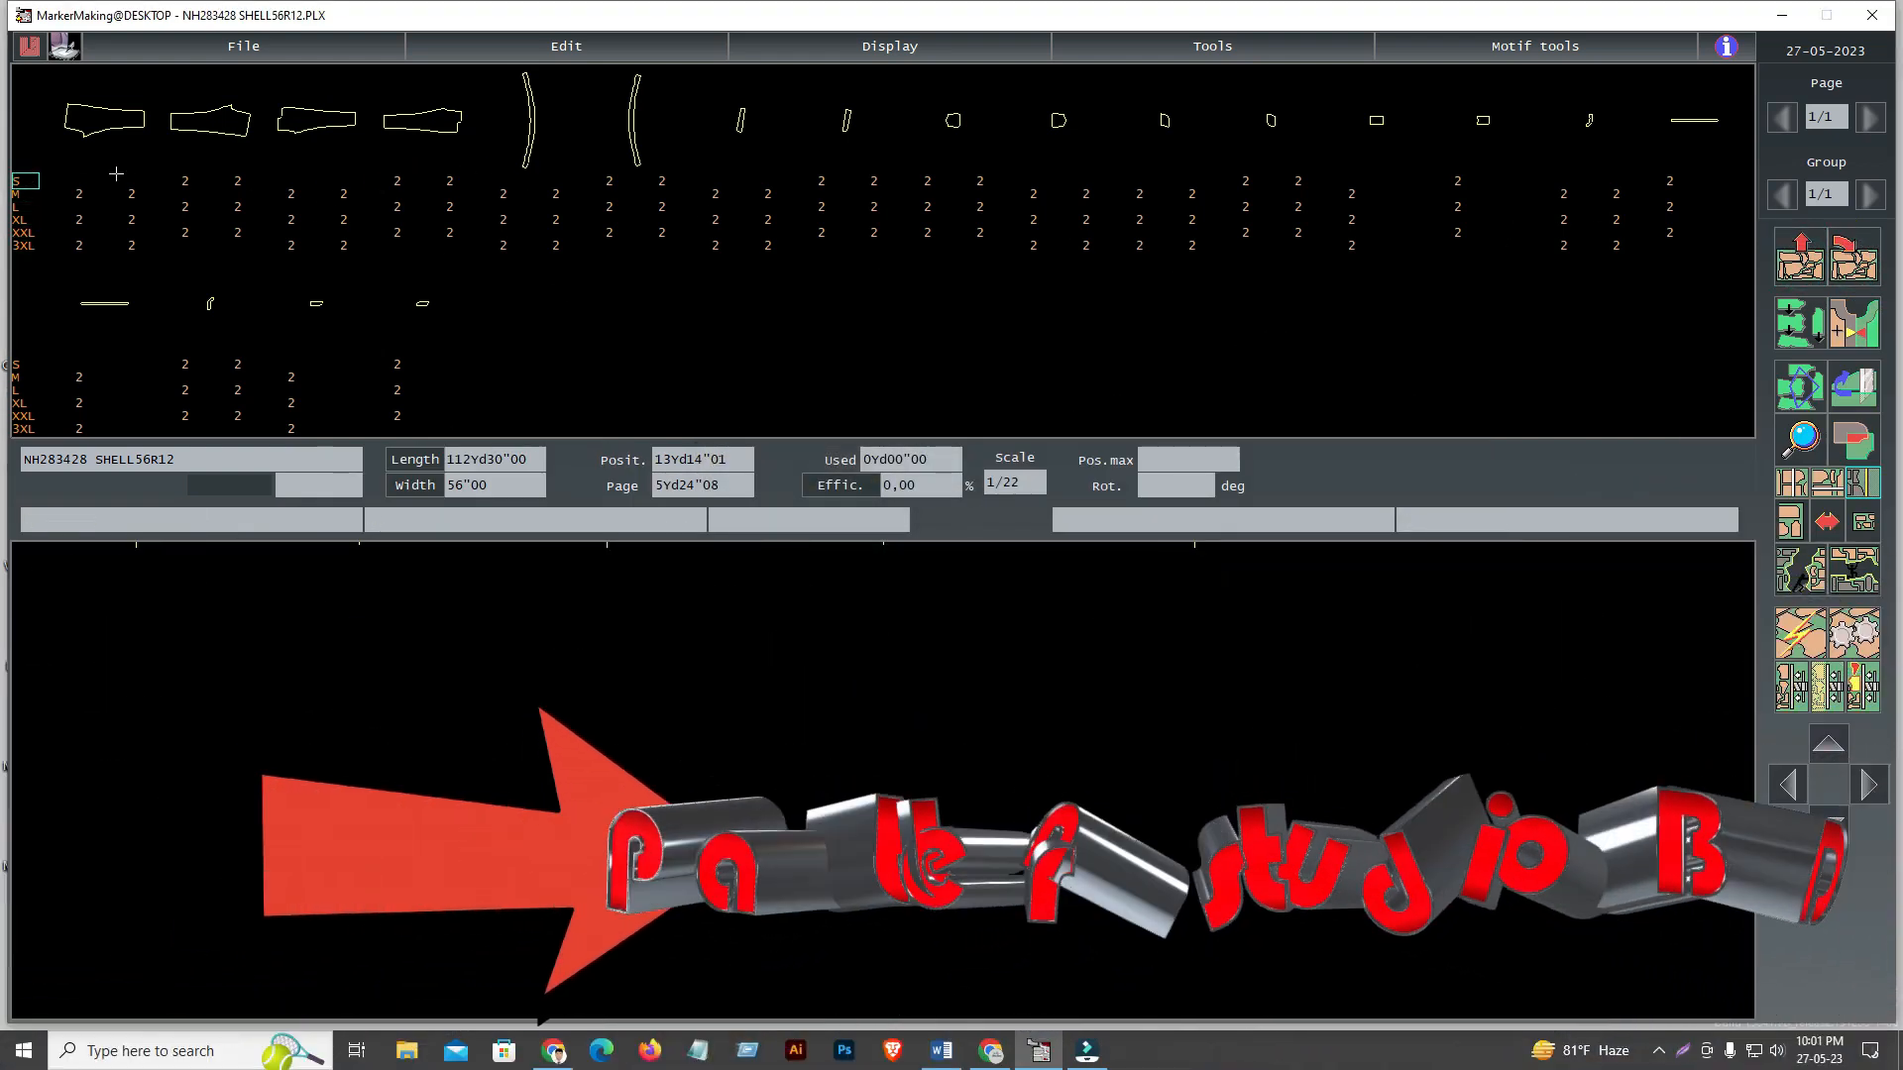
left_click(238, 181)
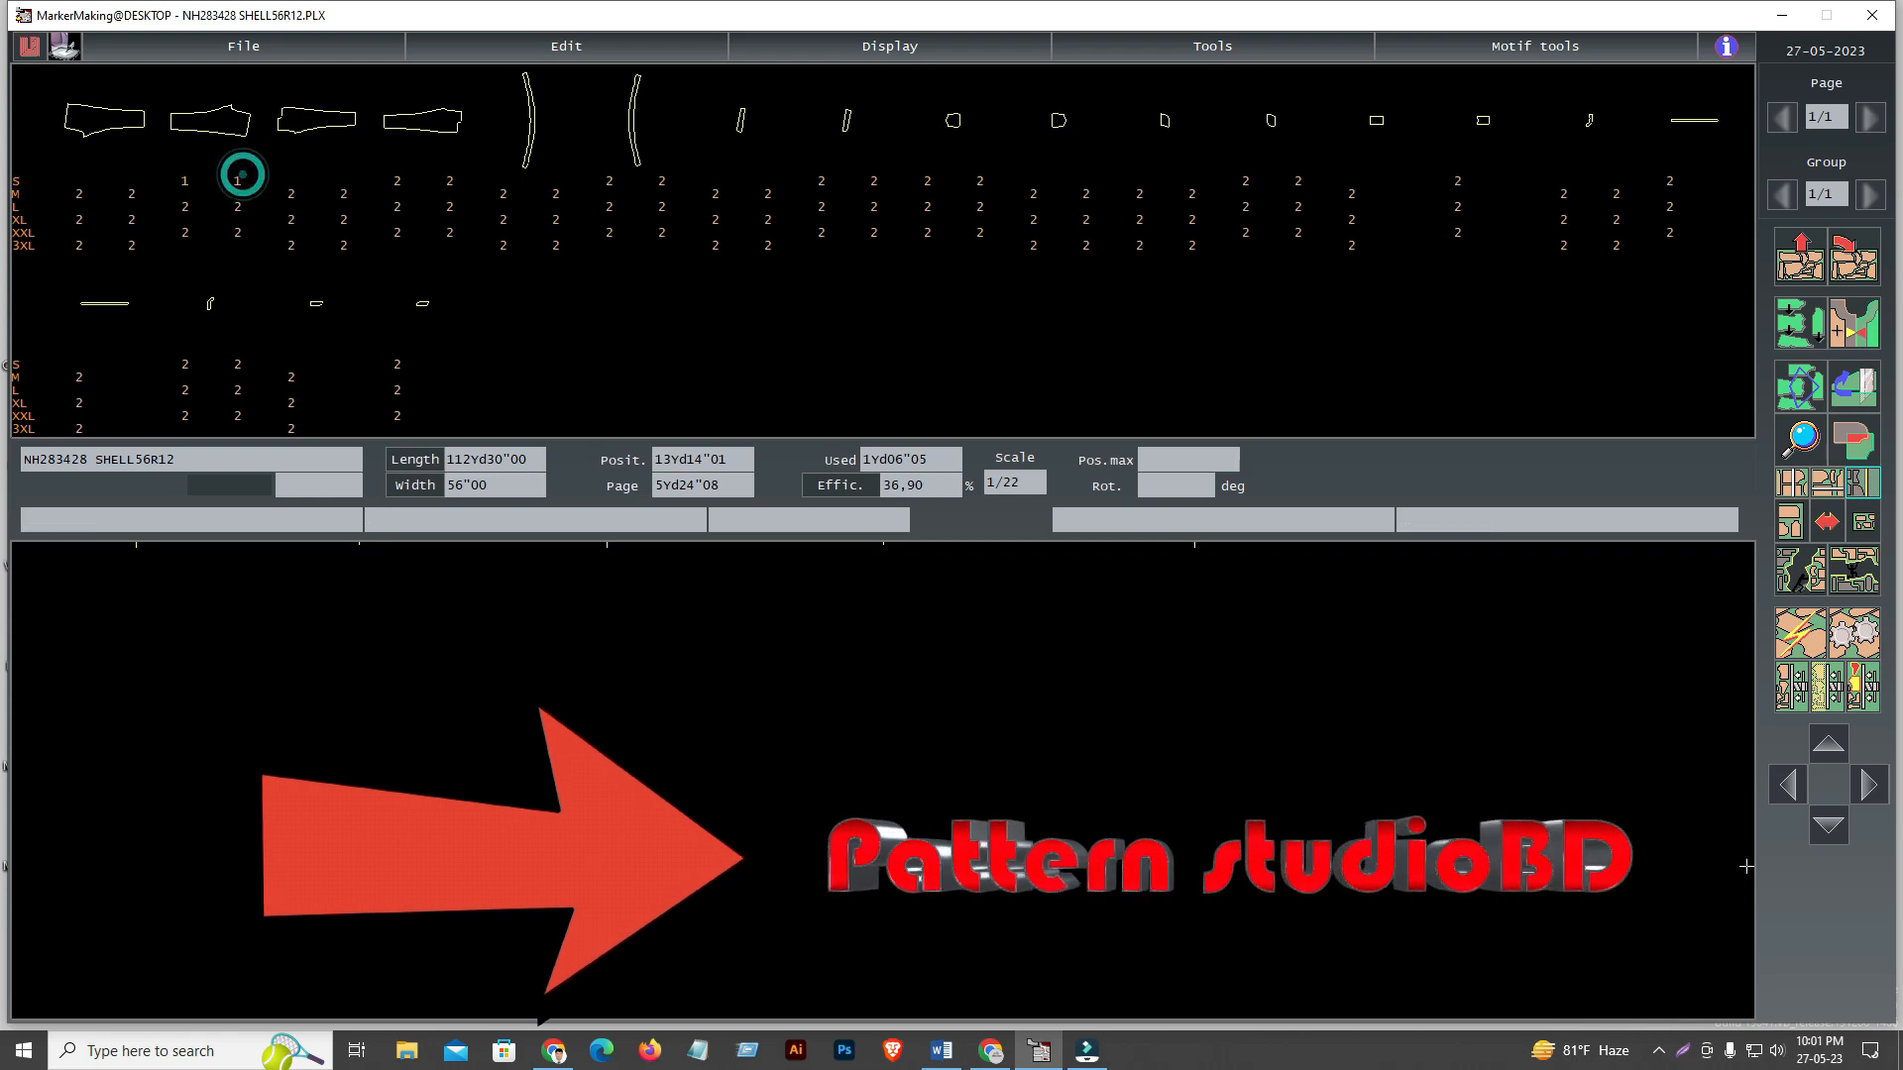
left_click(1794, 785)
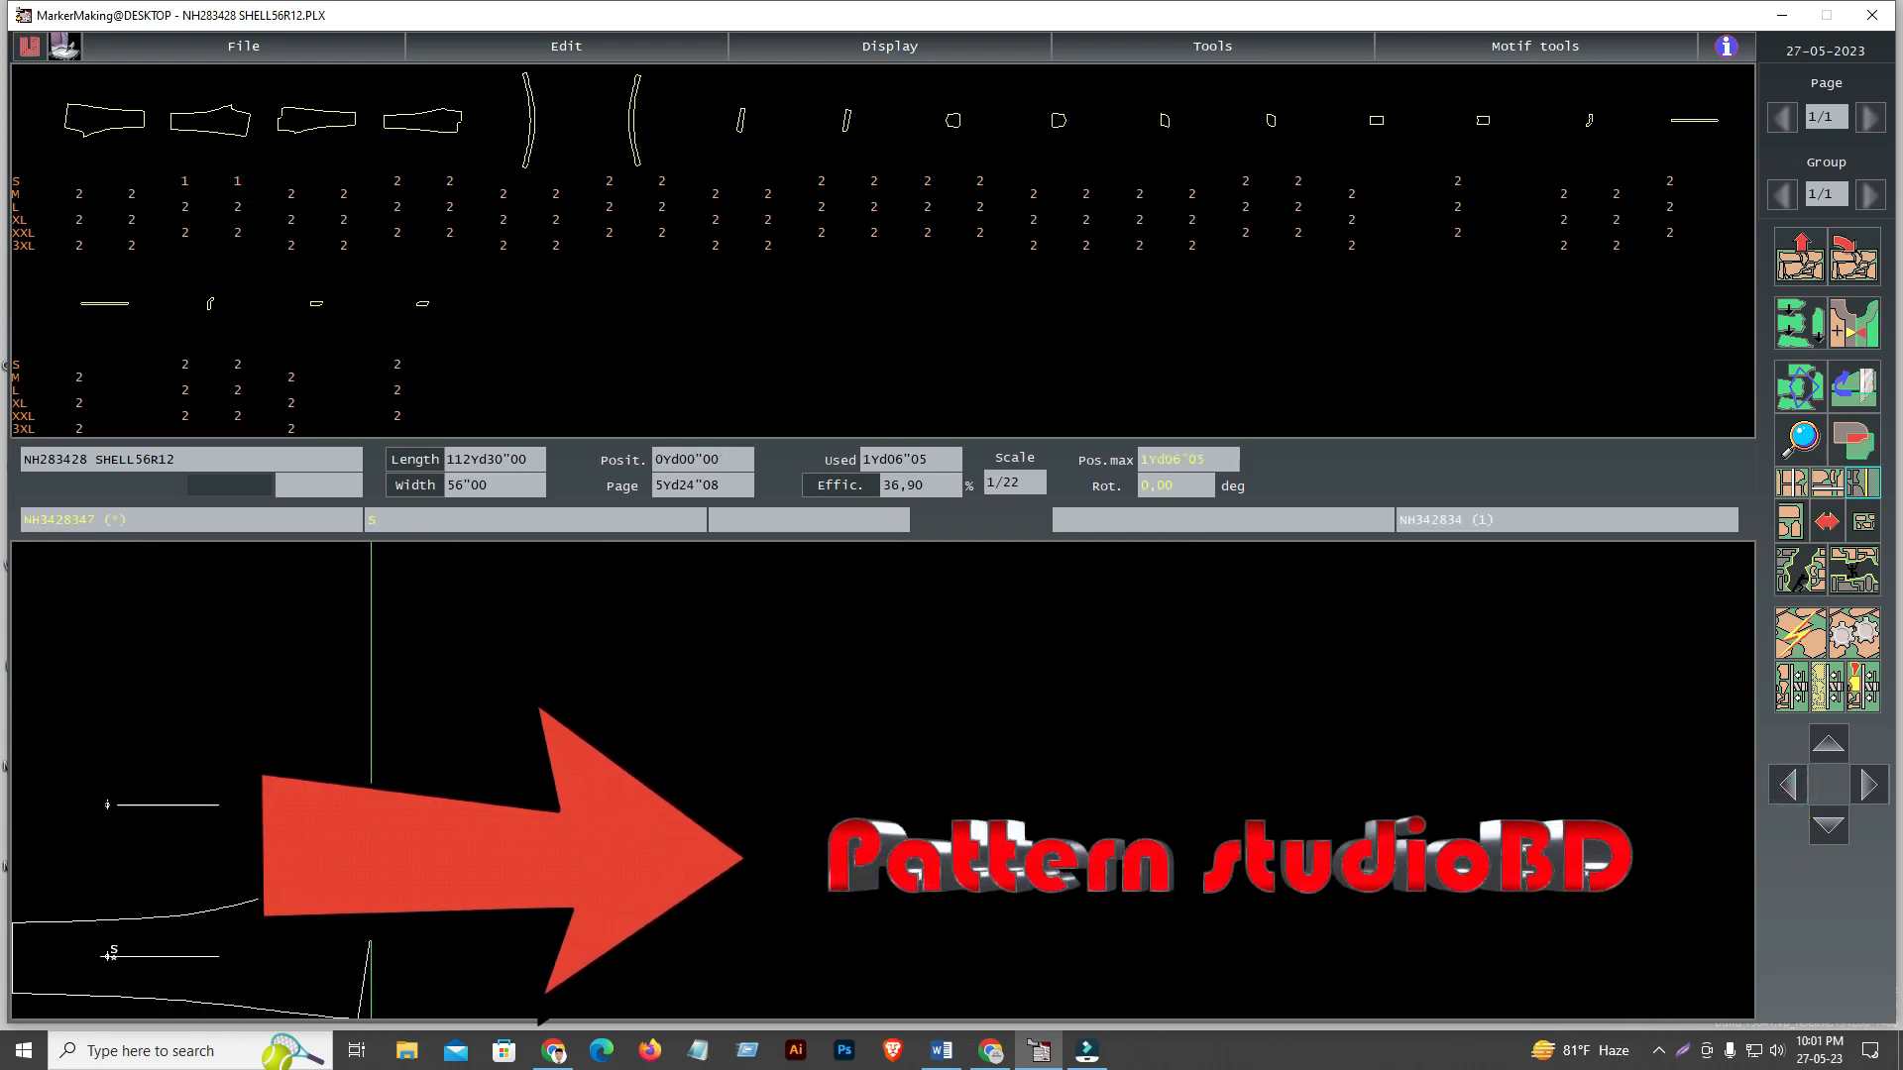
Save the current marker under its existing name and reject all the placed pieces
left_click(1852, 261)
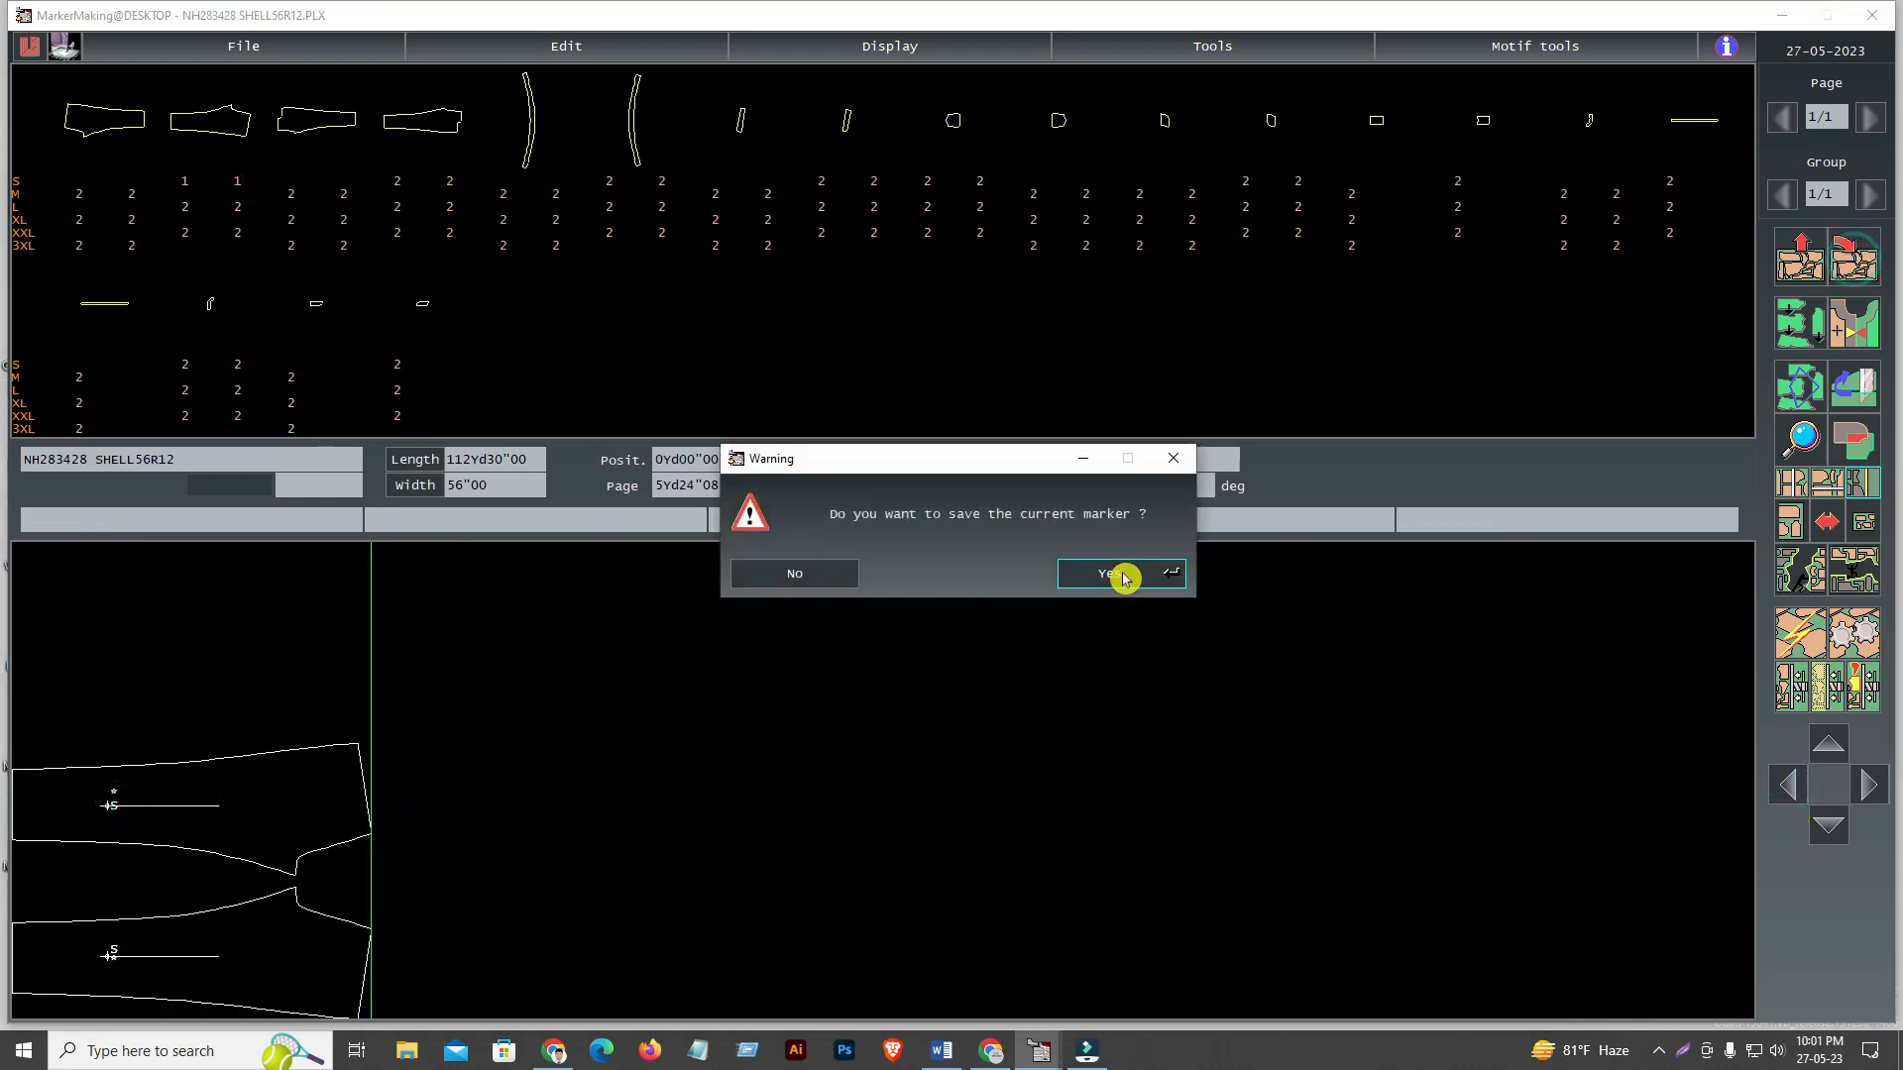
left_click(1121, 574)
left_click(850, 322)
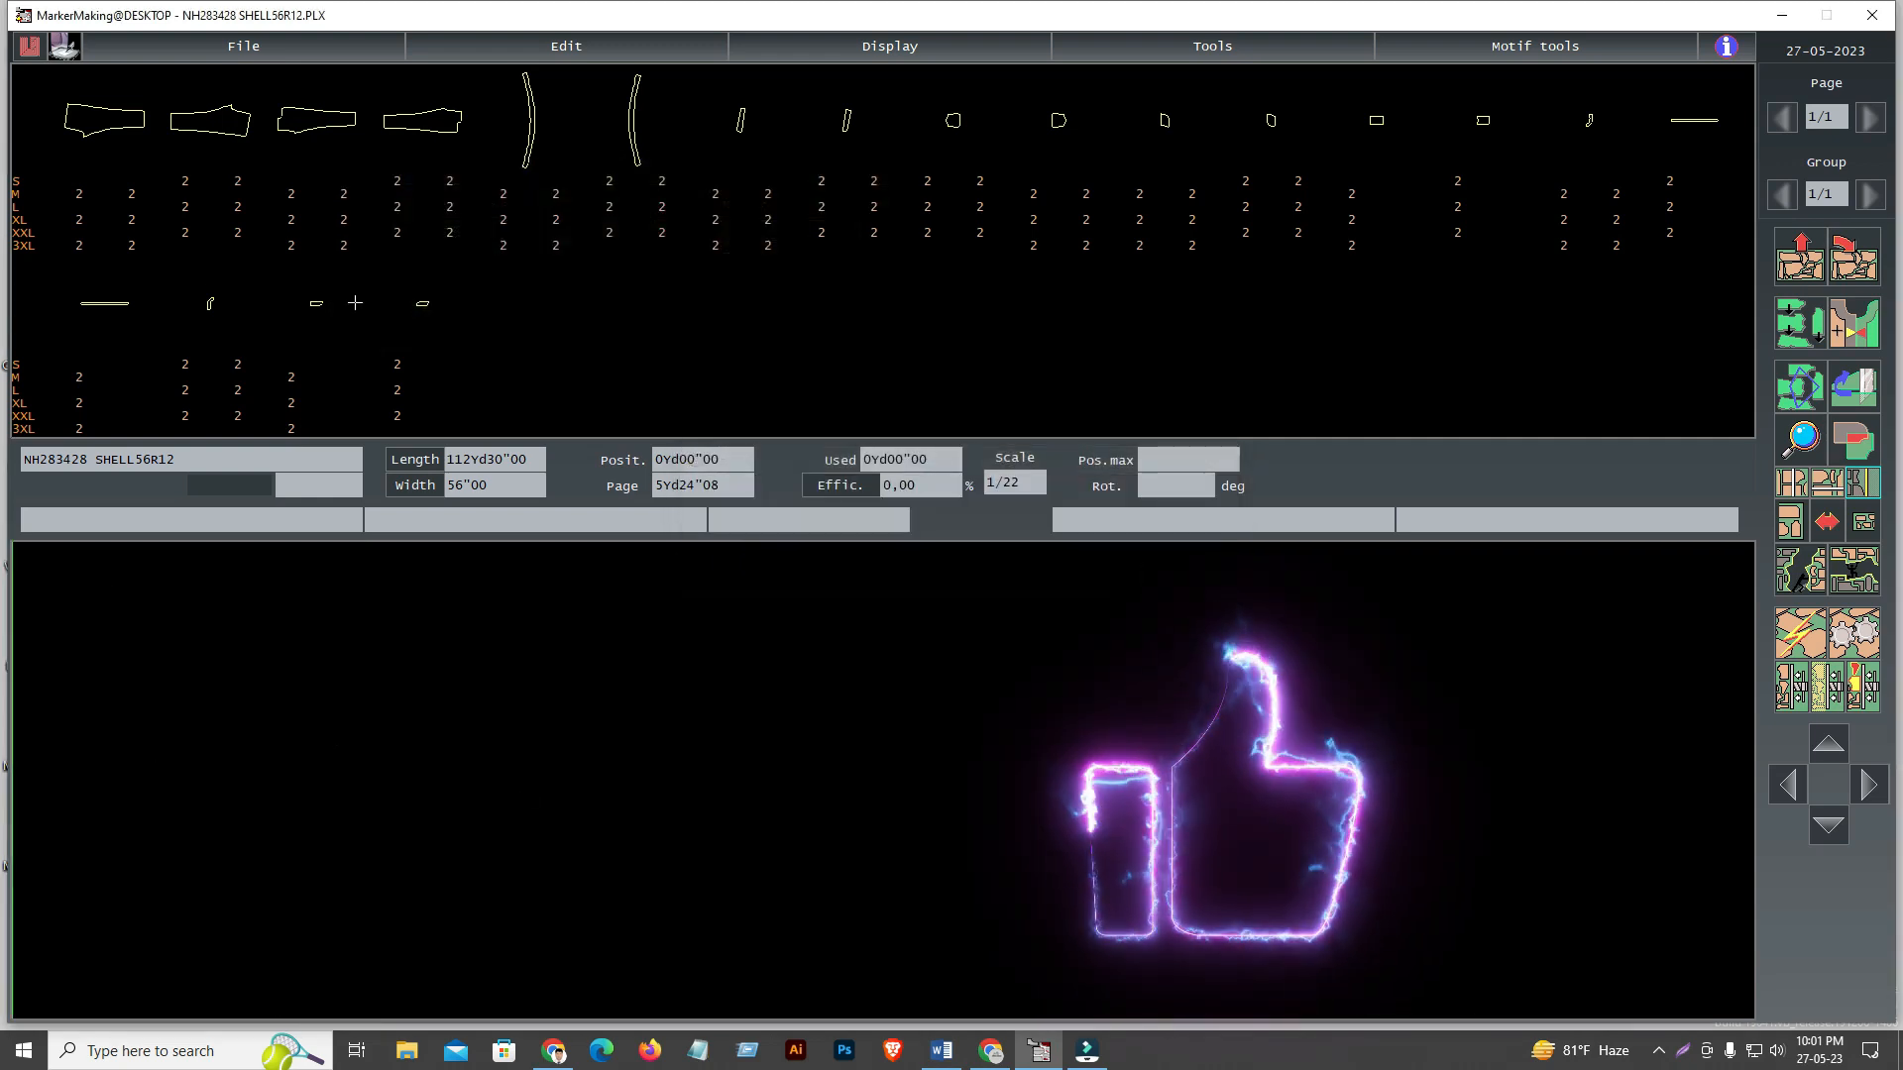
left_click(1799, 260)
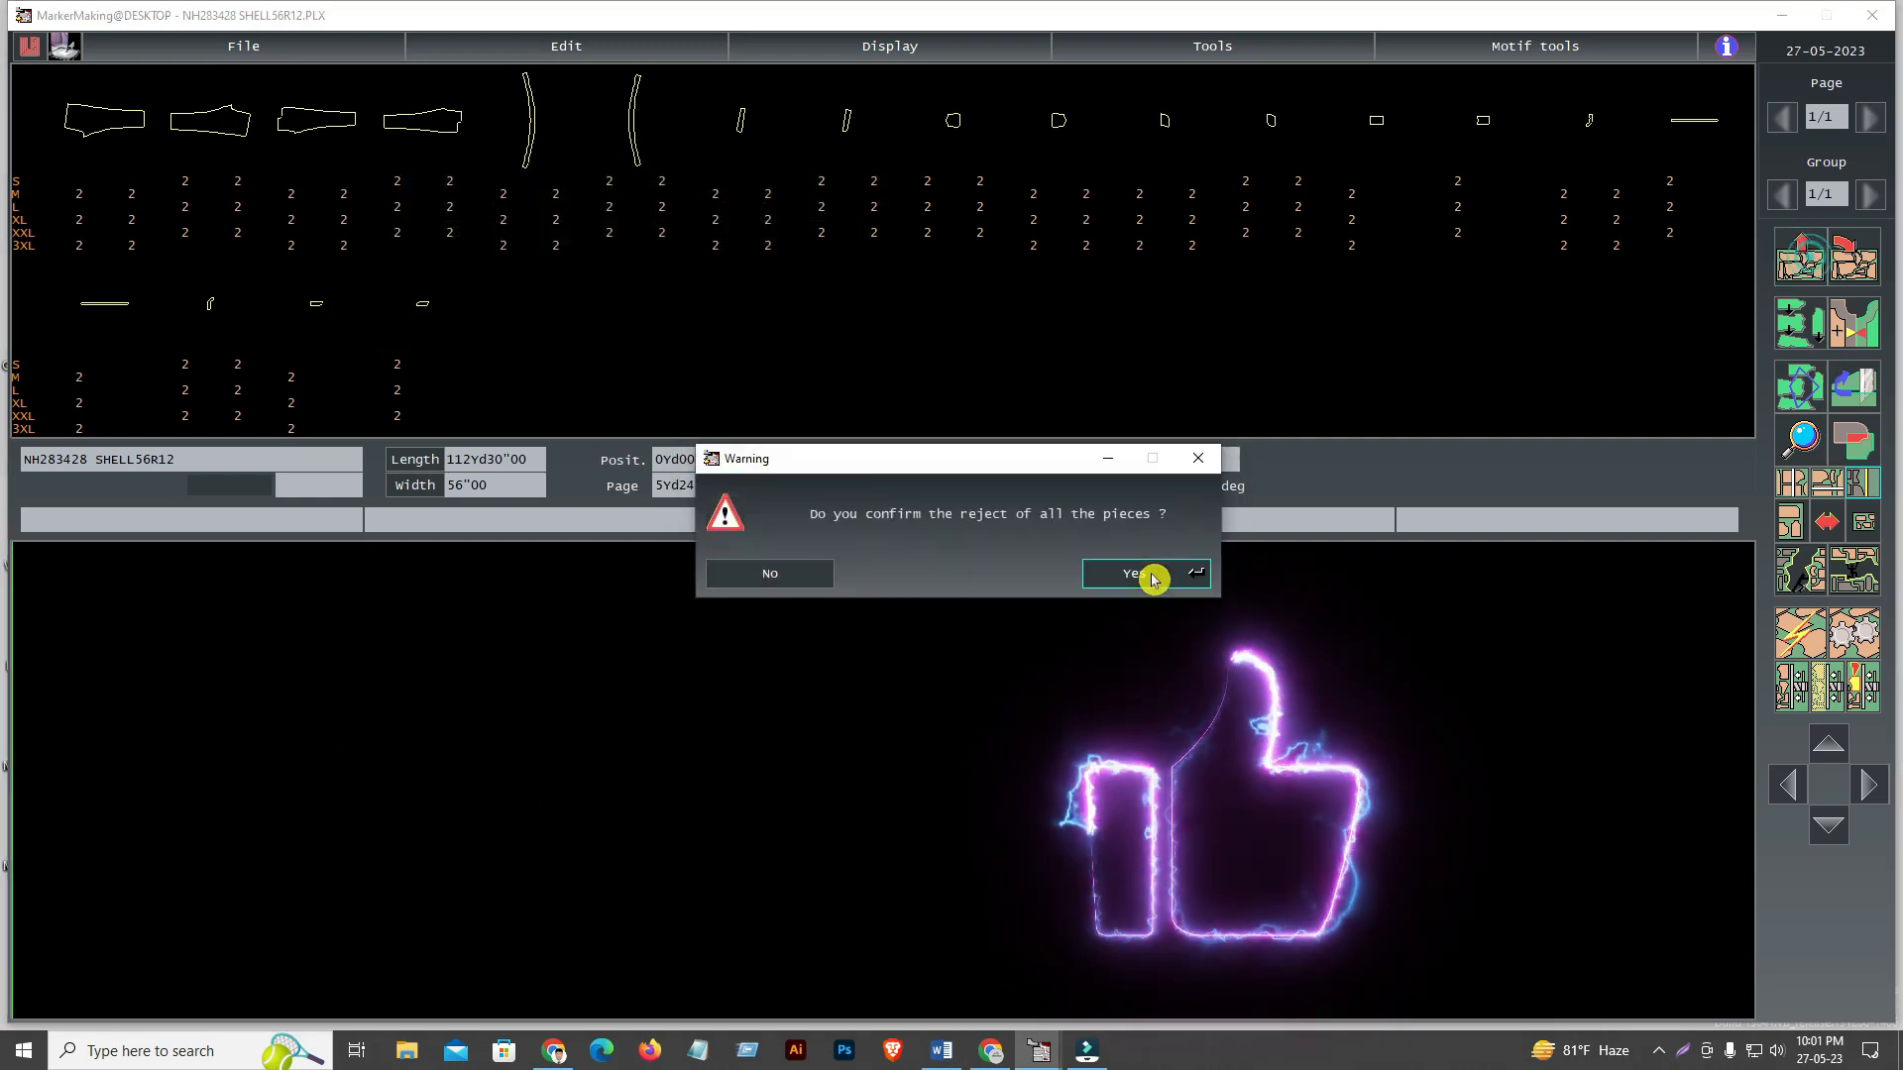
left_click(1150, 574)
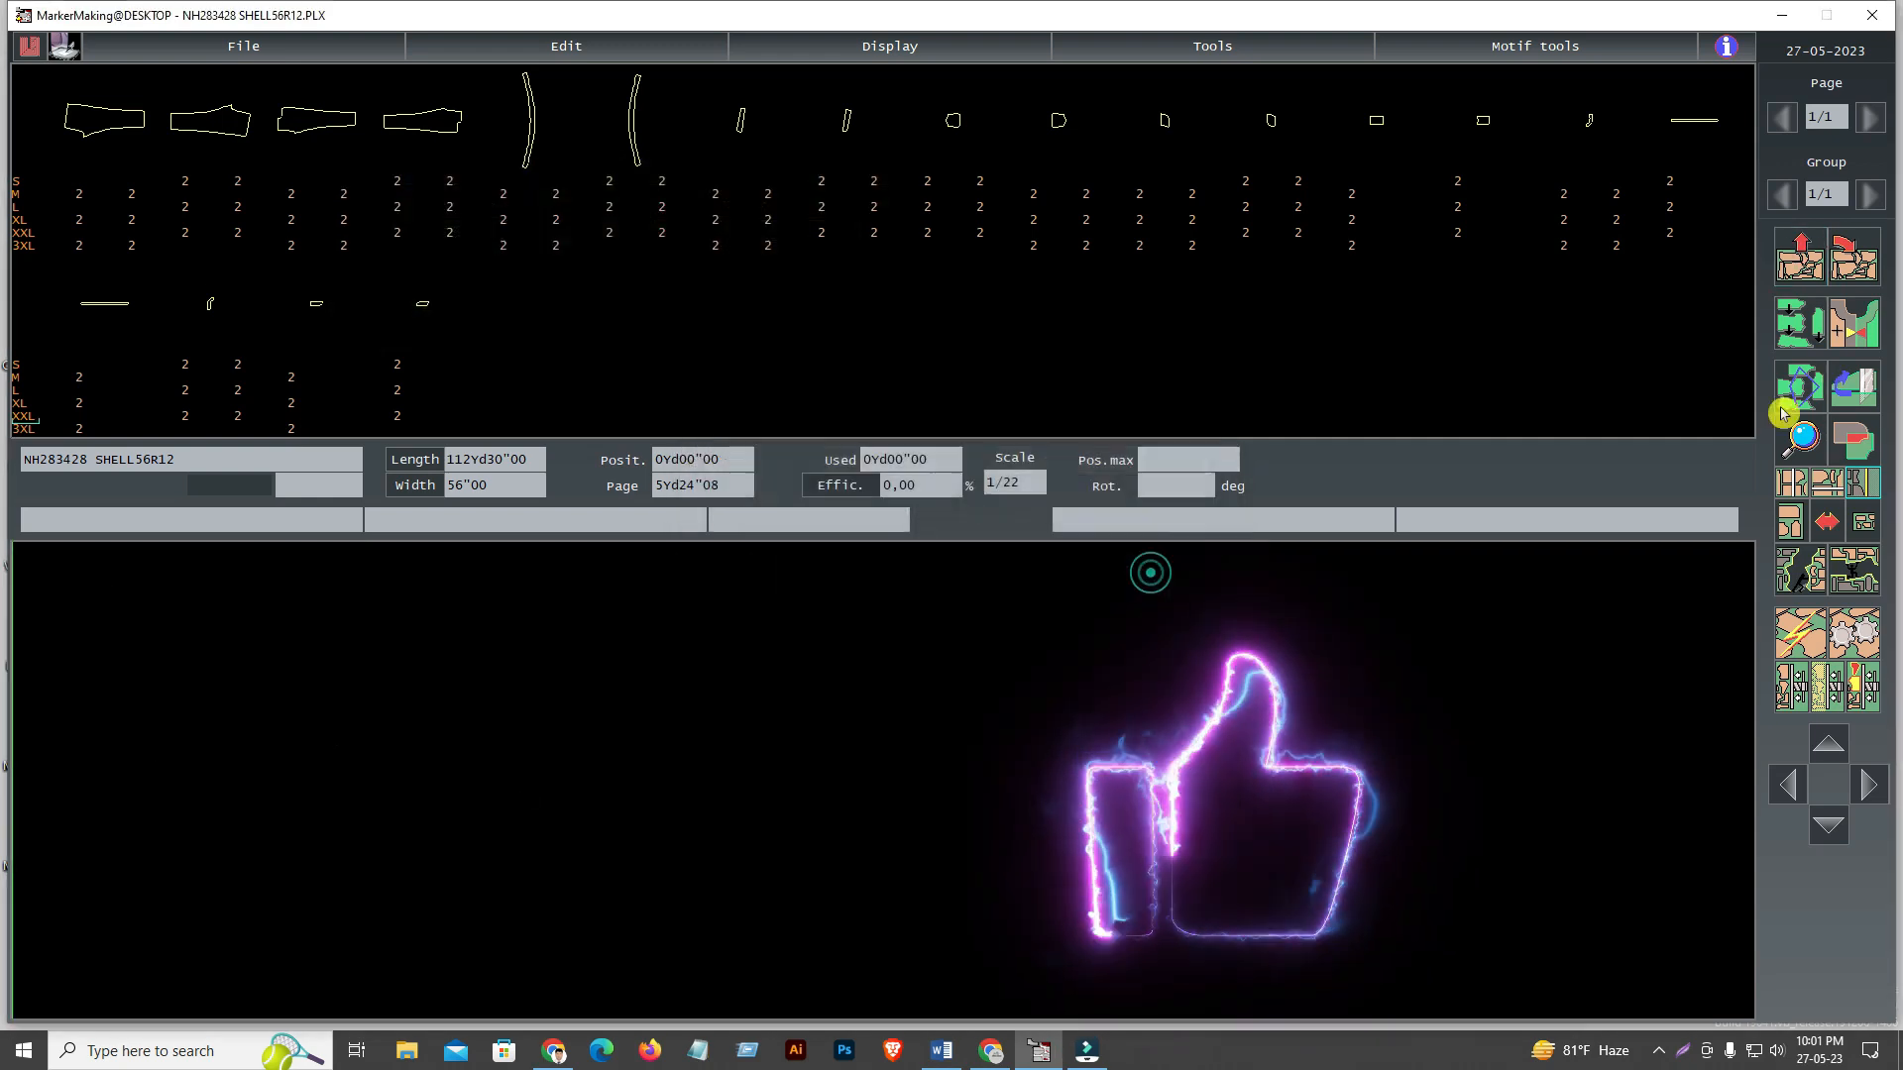
left_click(1810, 265)
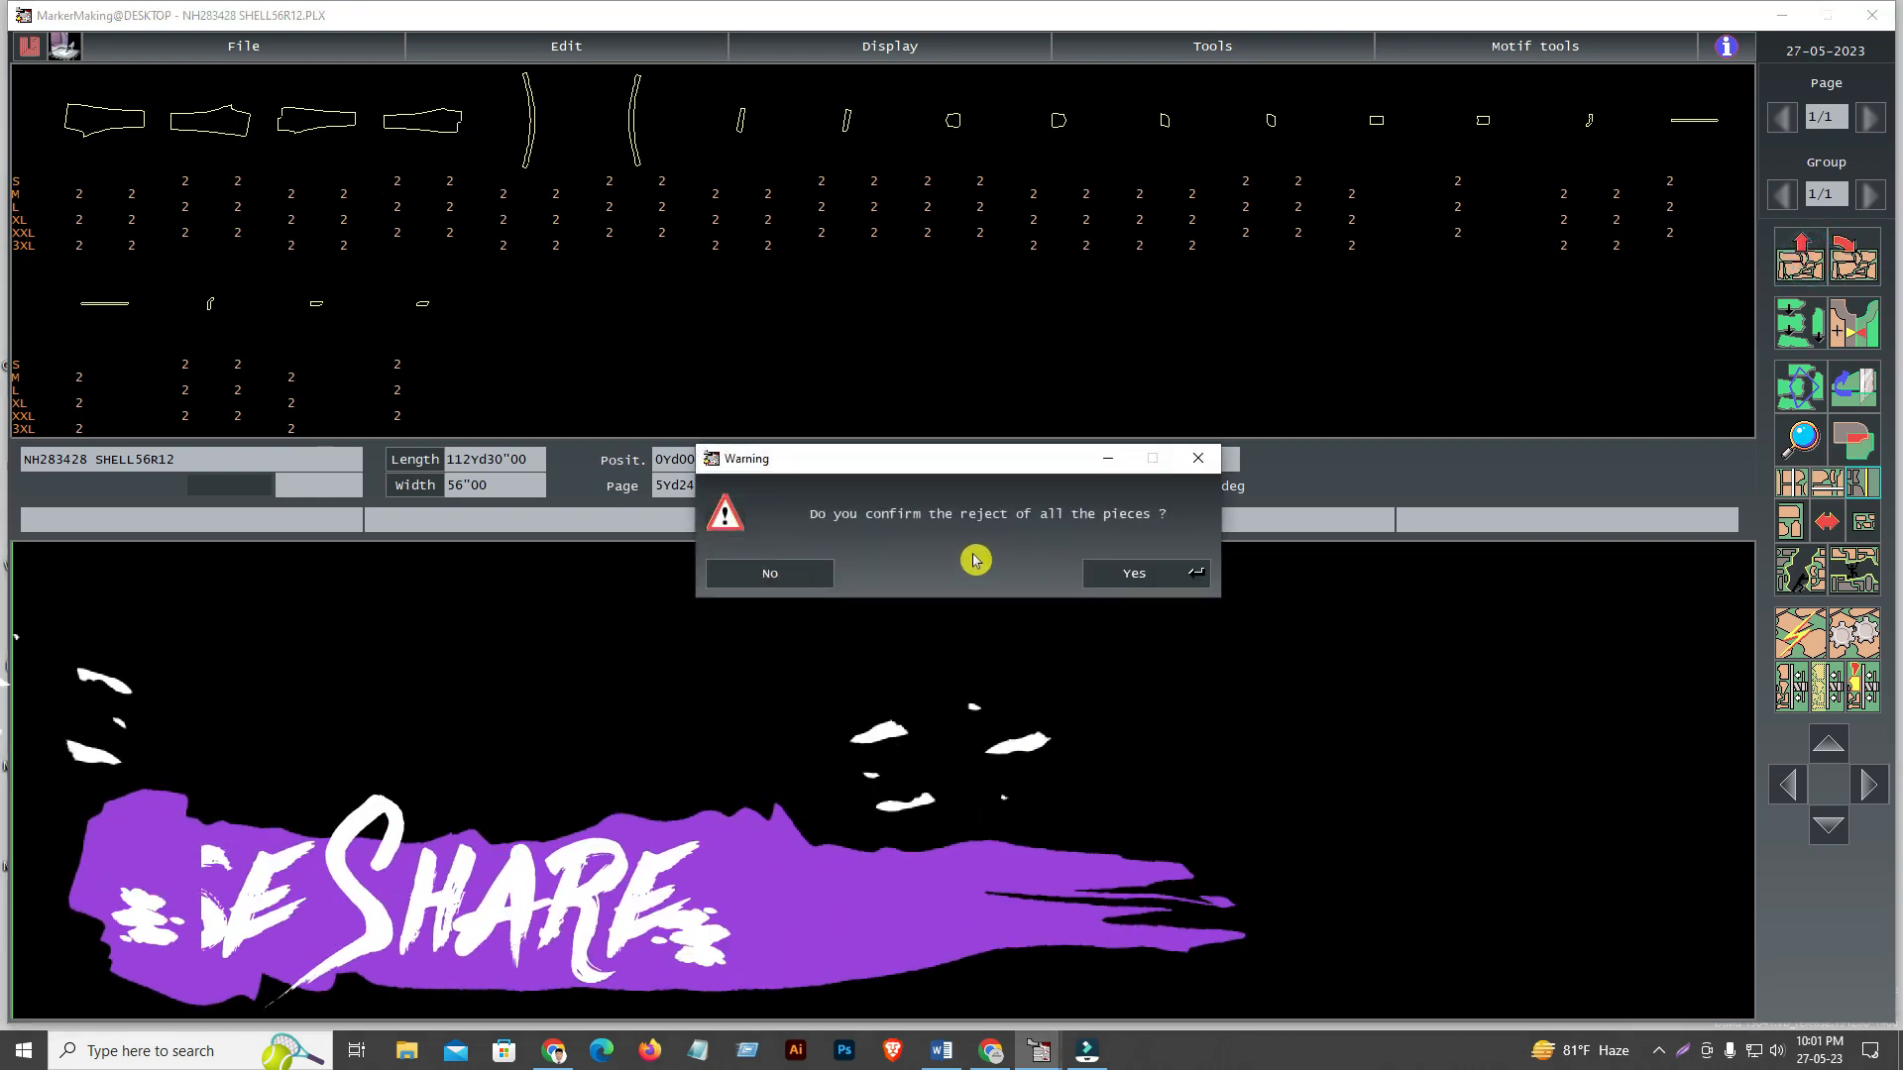
left_click(1136, 573)
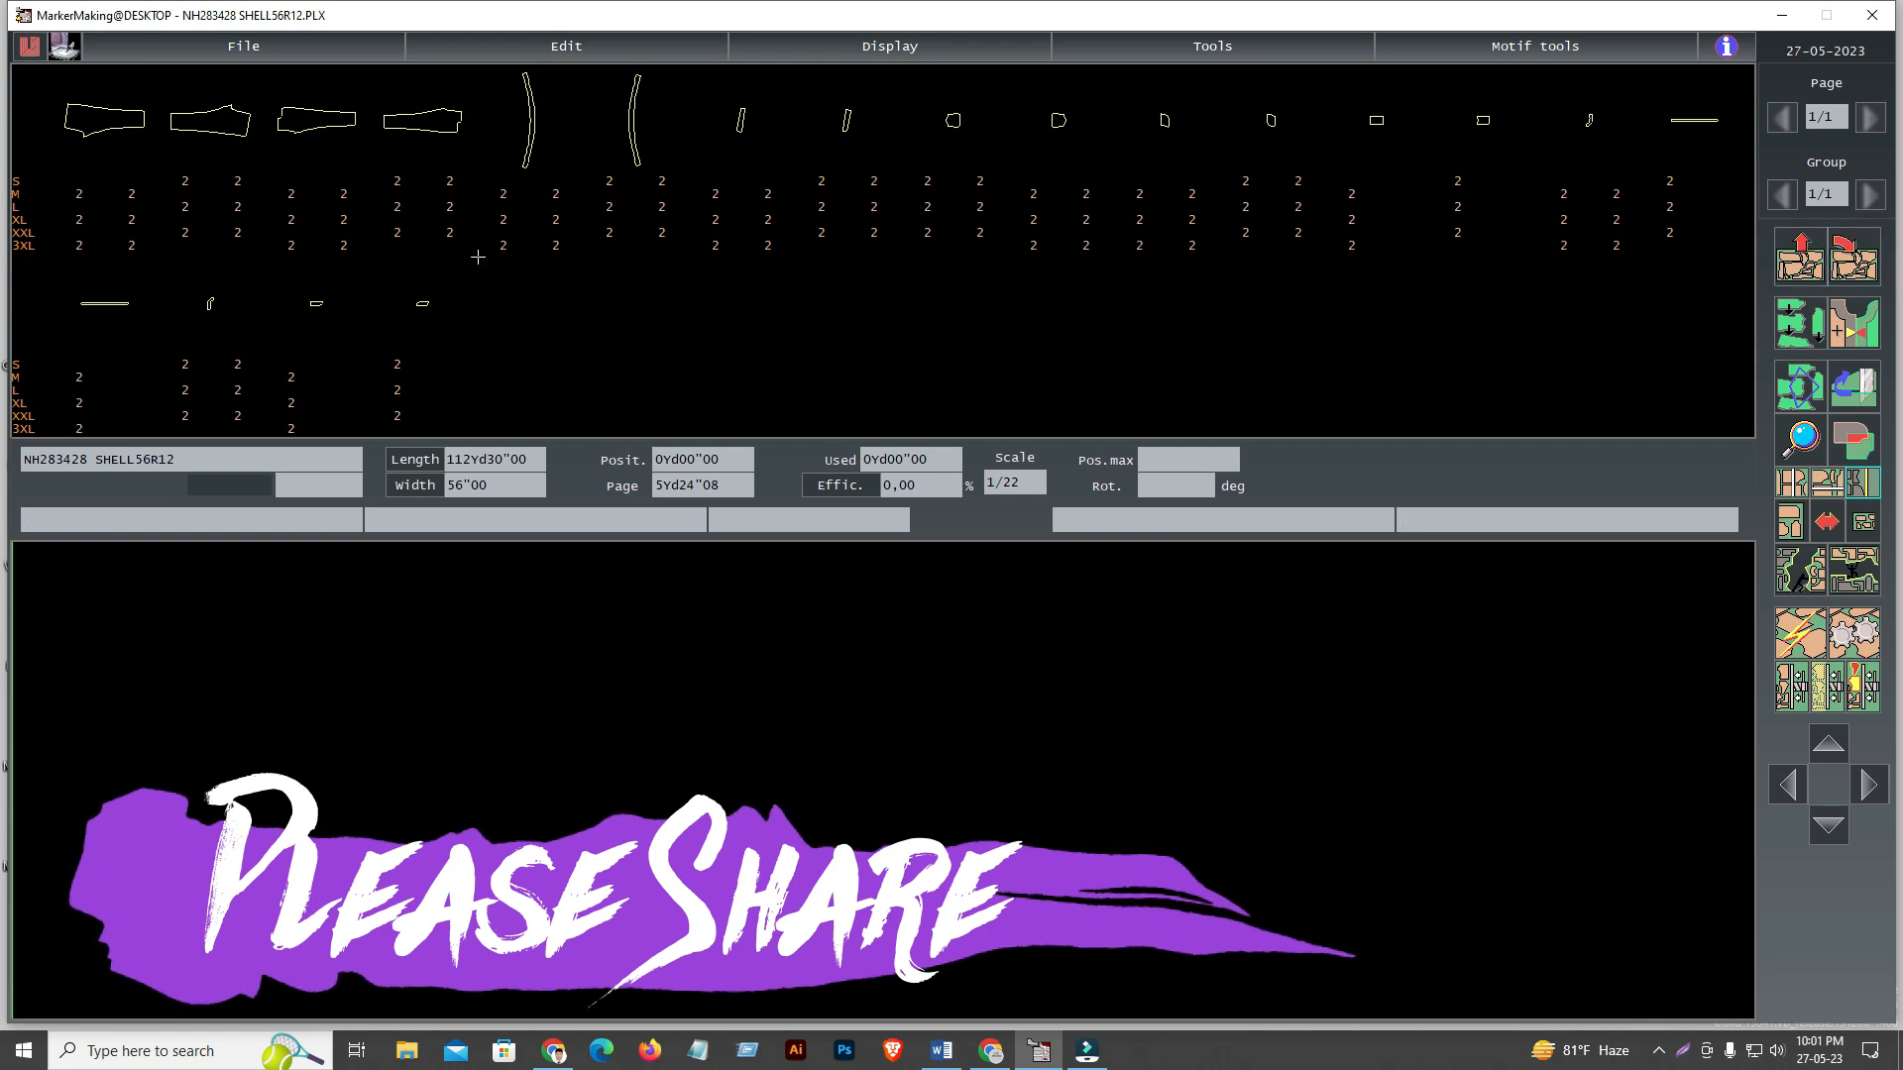
Place both S-size pieces of the second and fourth menu shapes at the start of the marker
left_click(193, 178)
left_click(237, 179)
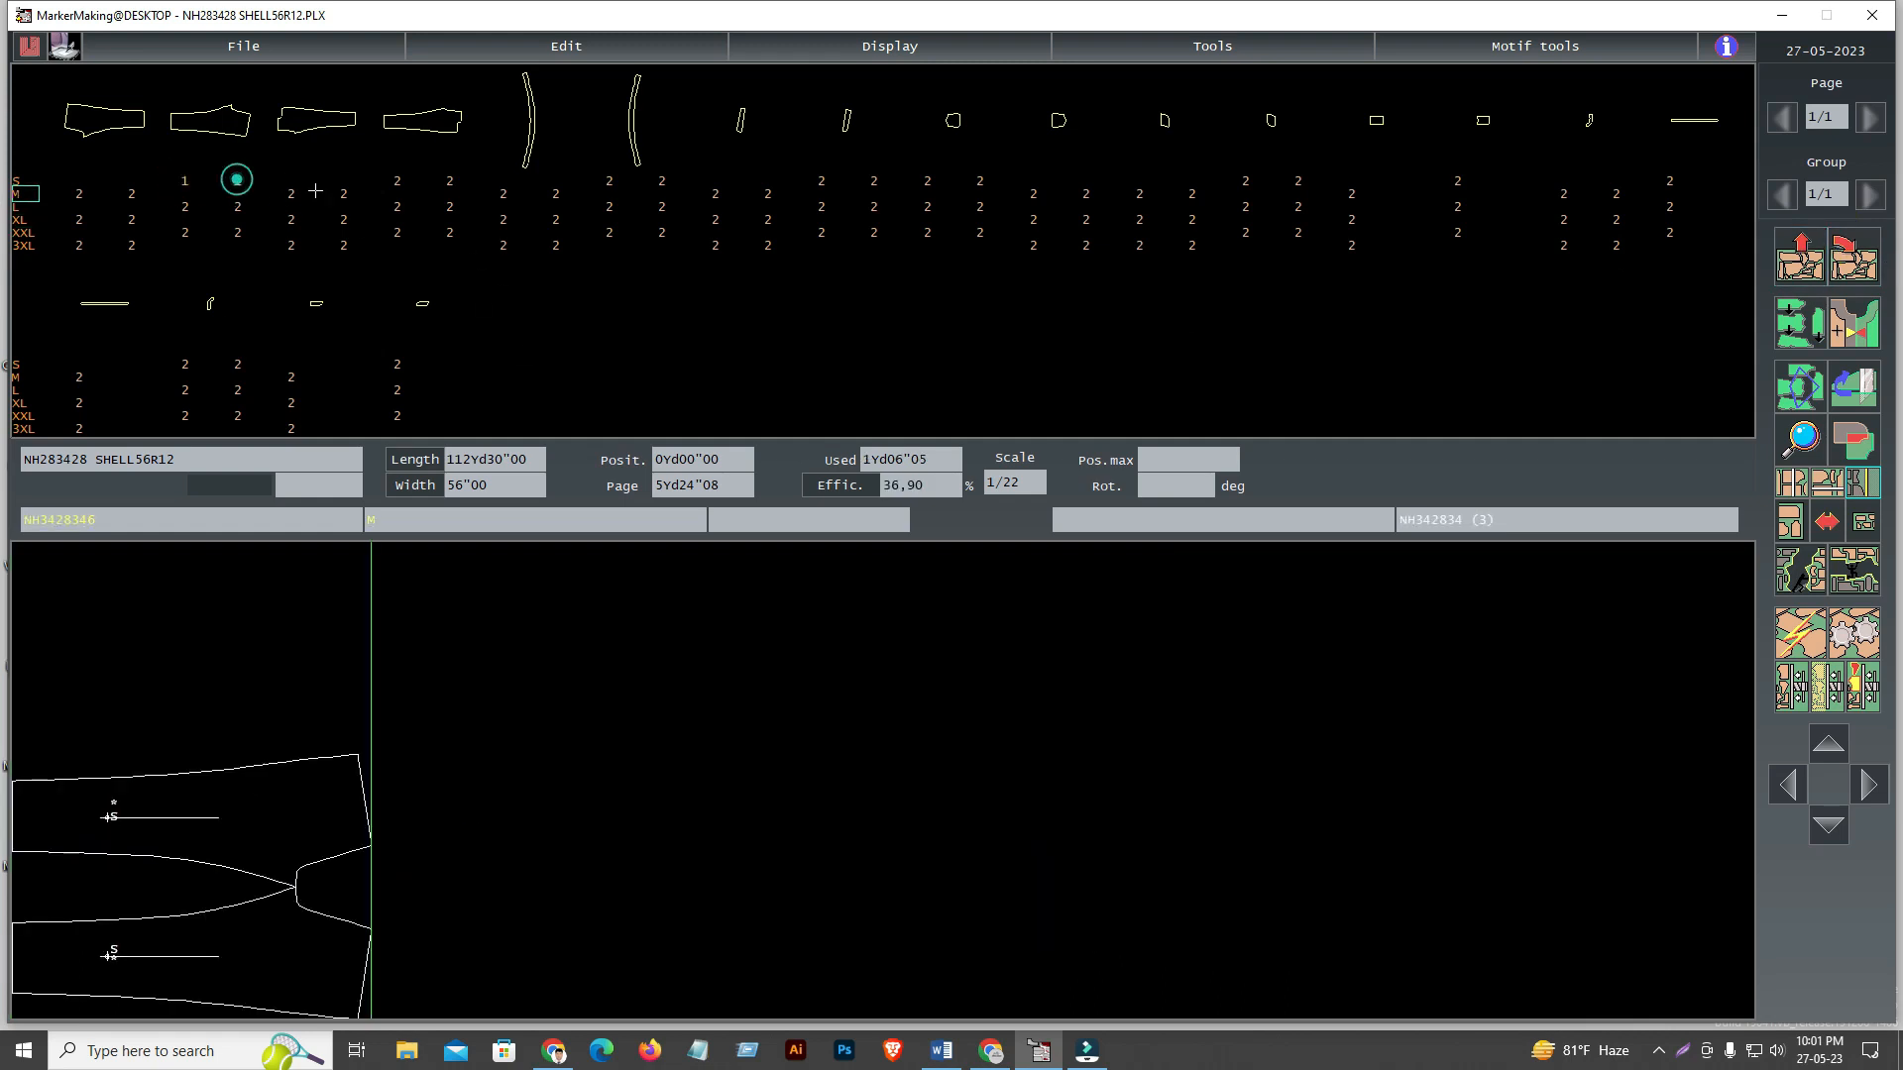
left_click(396, 179)
left_click(449, 180)
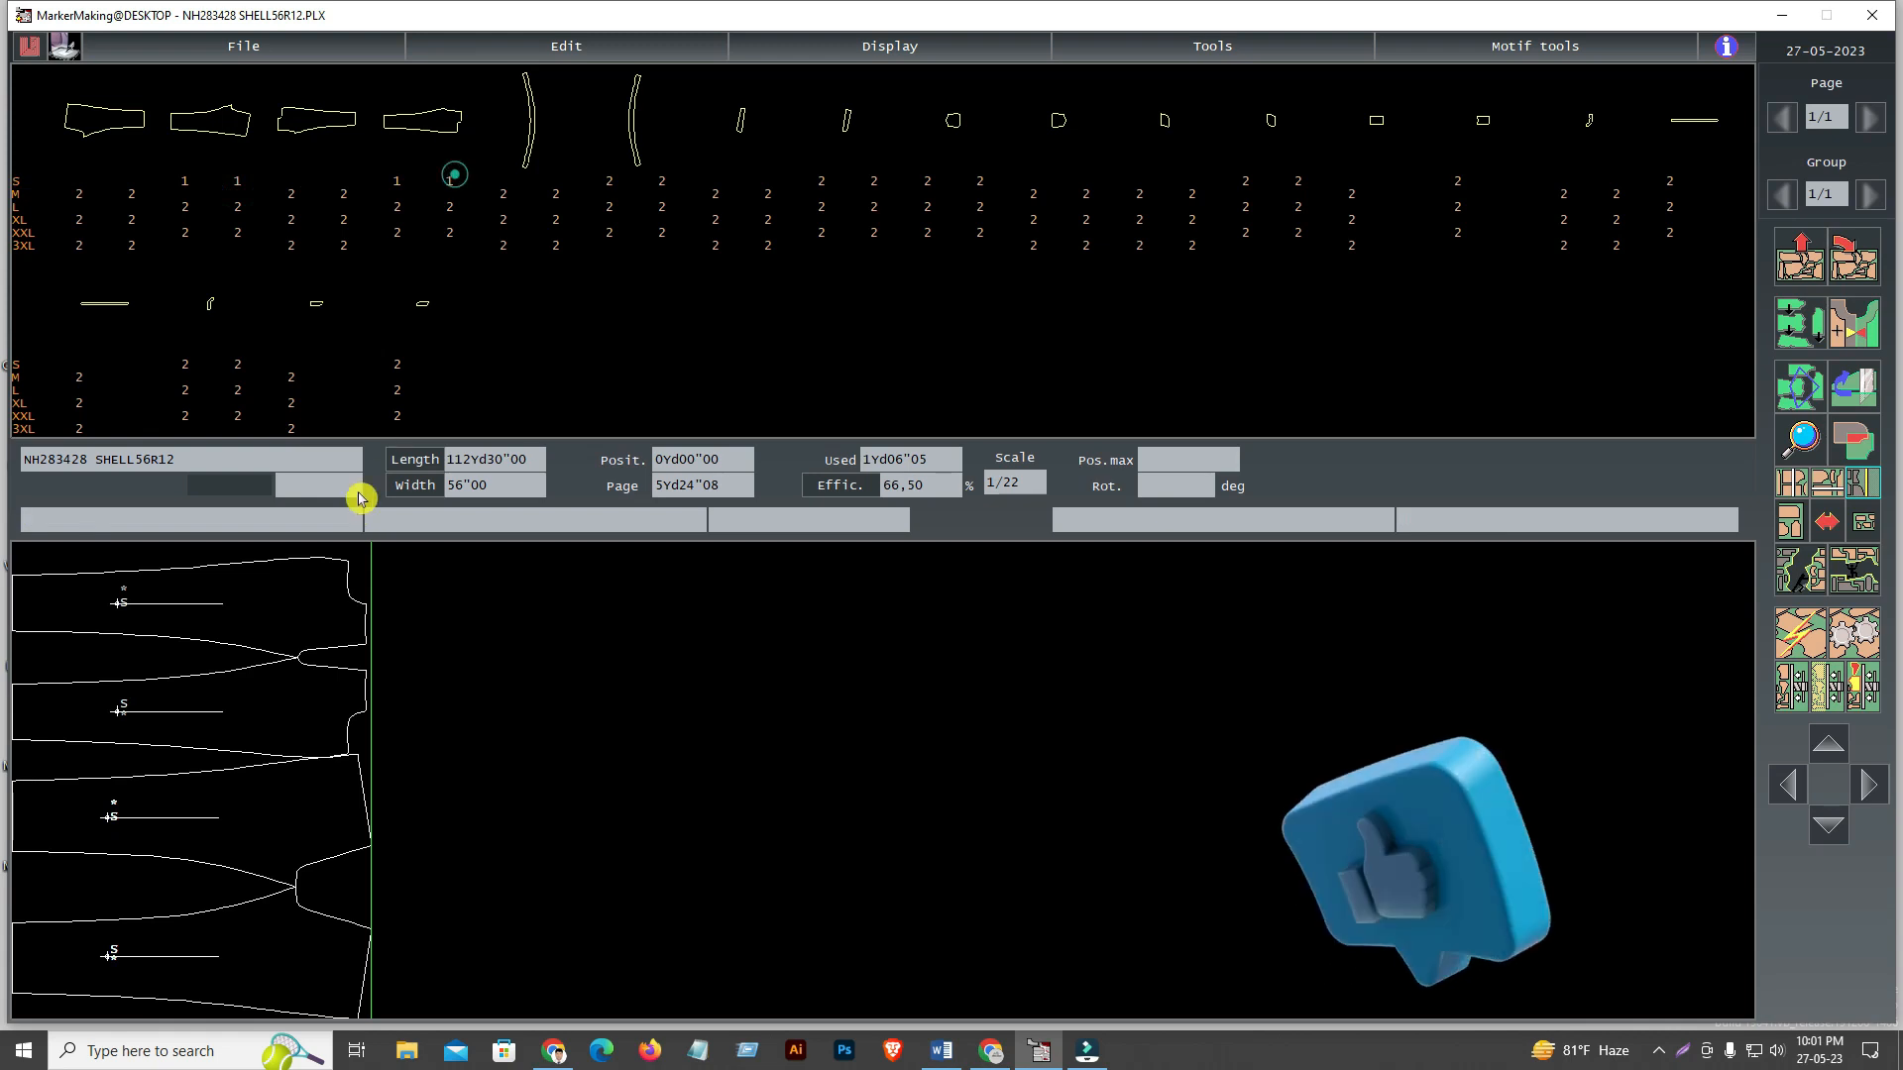
Move the uppermost S-size piece into the empty marker area, and reject all the placed pieces
left_click(242, 594)
left_click(372, 567)
left_click(375, 564)
left_click(849, 722)
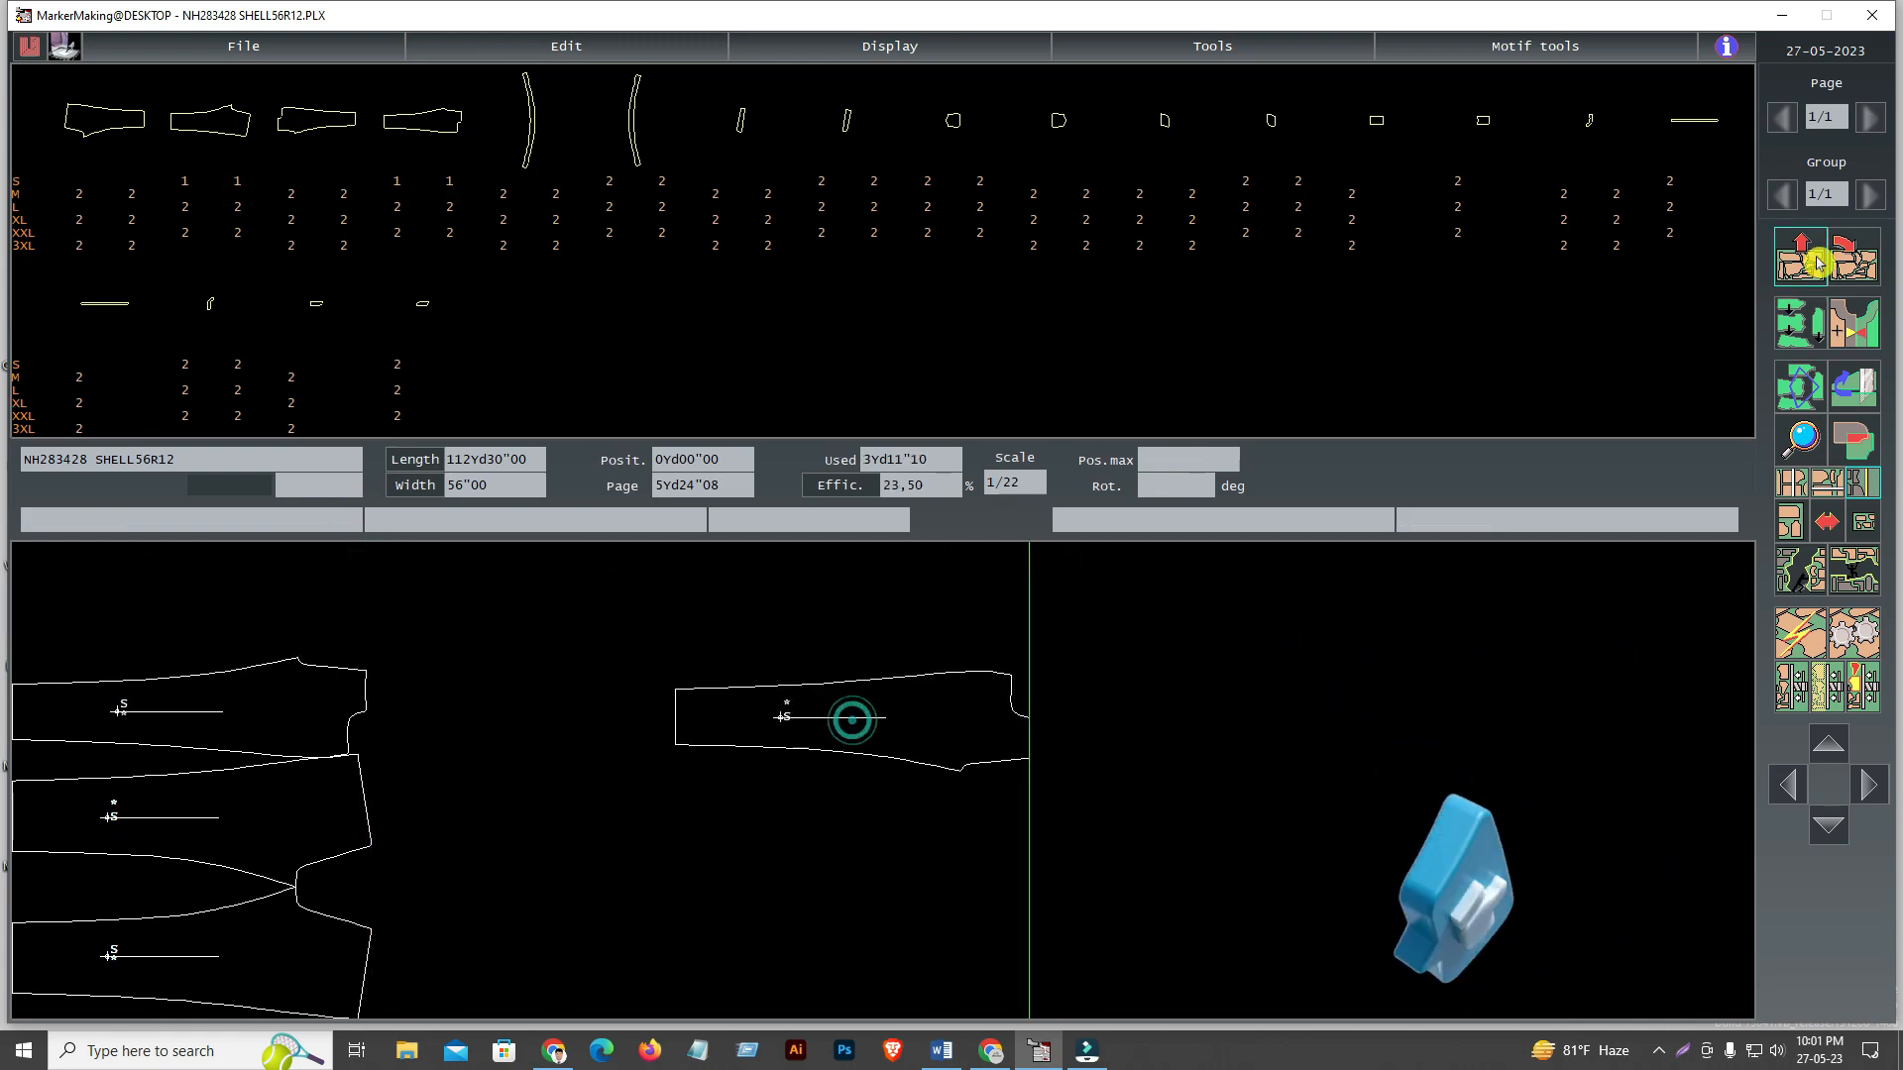
left_click(1801, 263)
left_click(1139, 571)
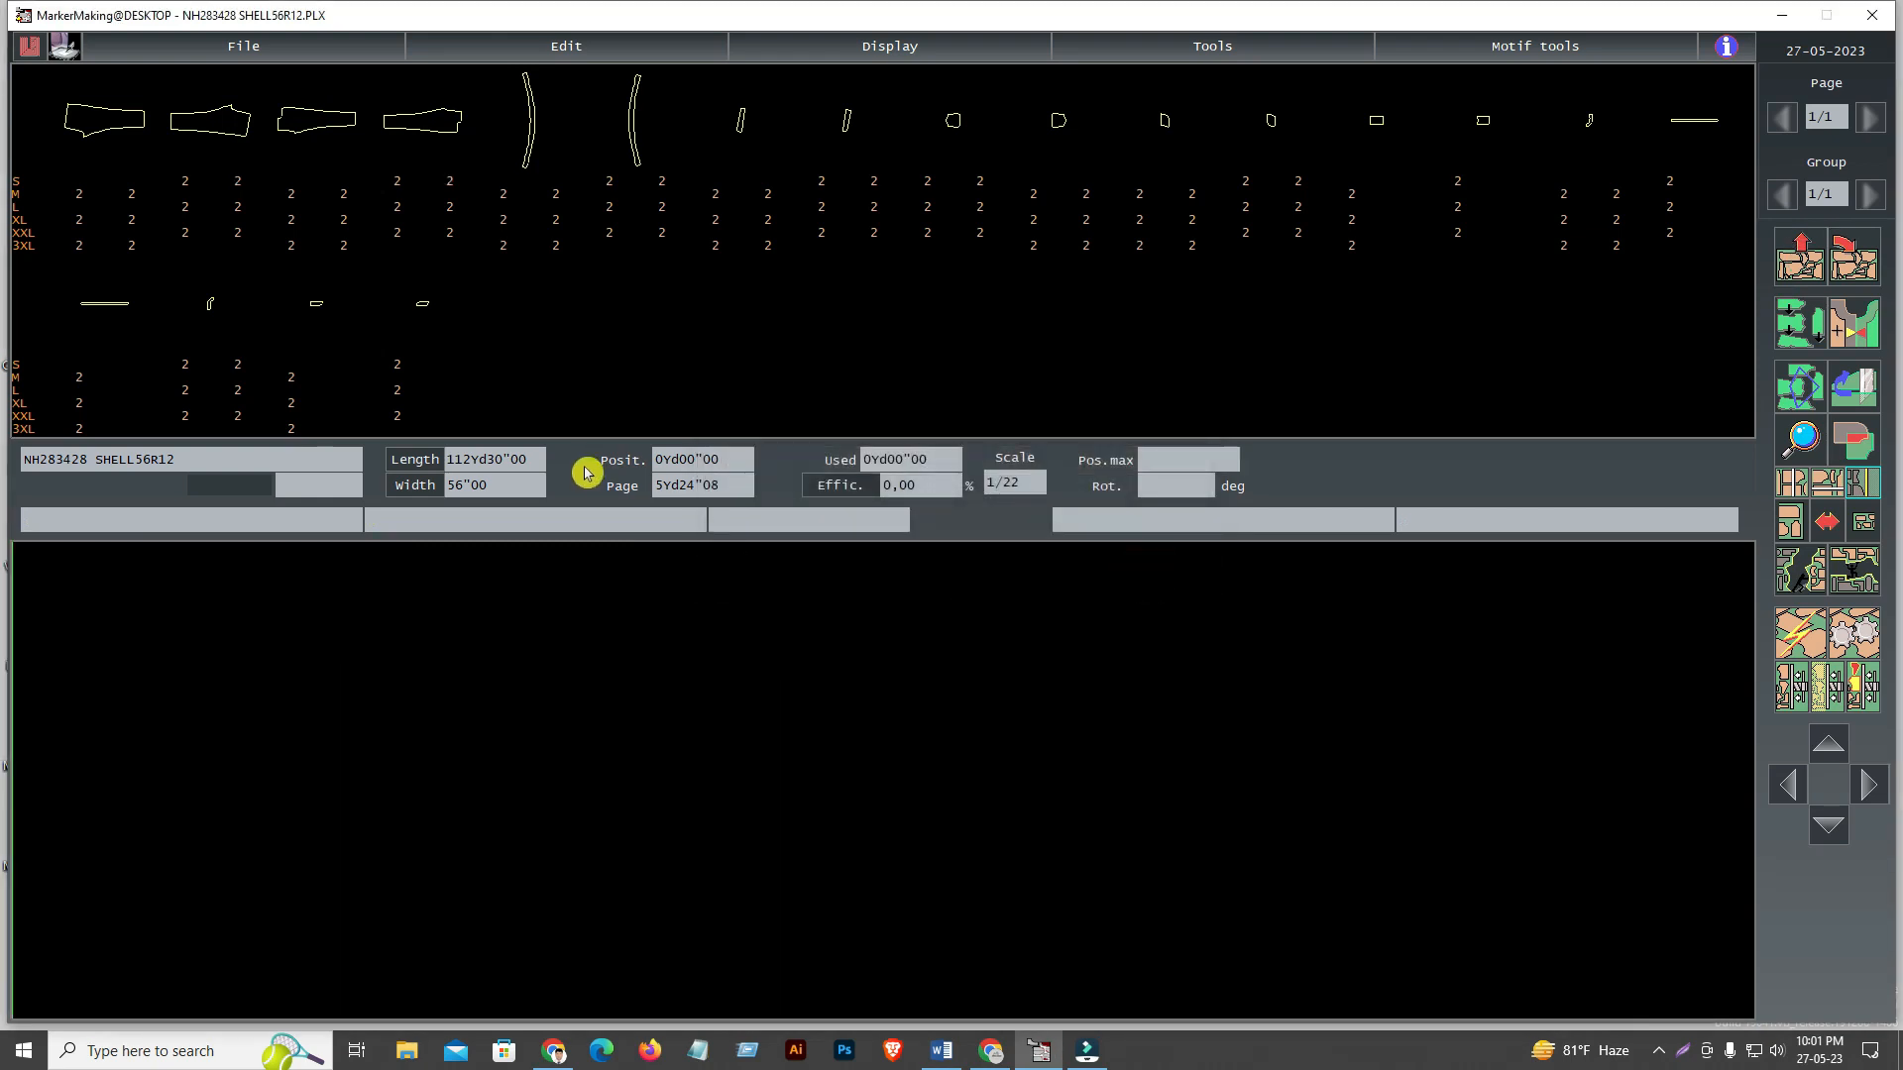
Place the two S-size NH3428347 pieces and move the mirrored one into the open middle of the marker
left_click(191, 182)
left_click(238, 179)
left_click(959, 709)
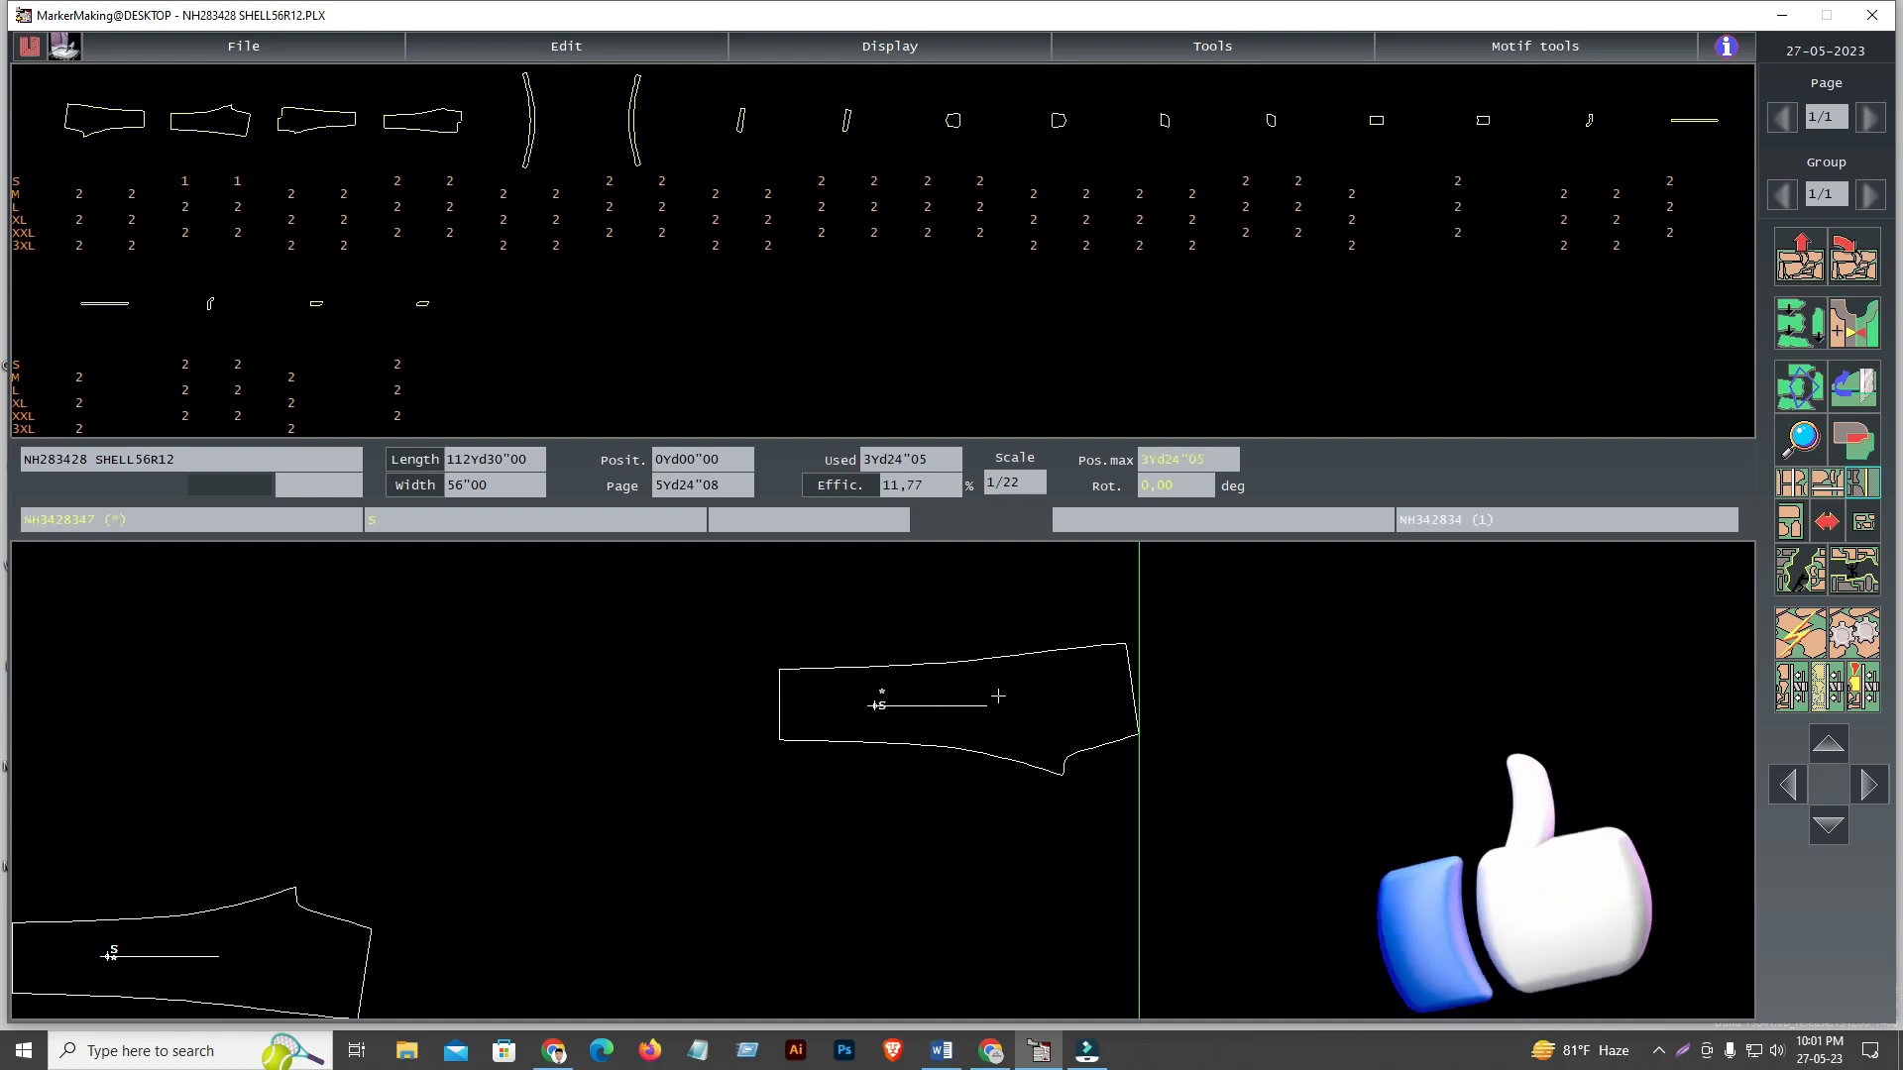
Return the mirrored and the remaining S-size NH3428347 pieces from the marker to the piece menu one by one
left_click(1027, 708)
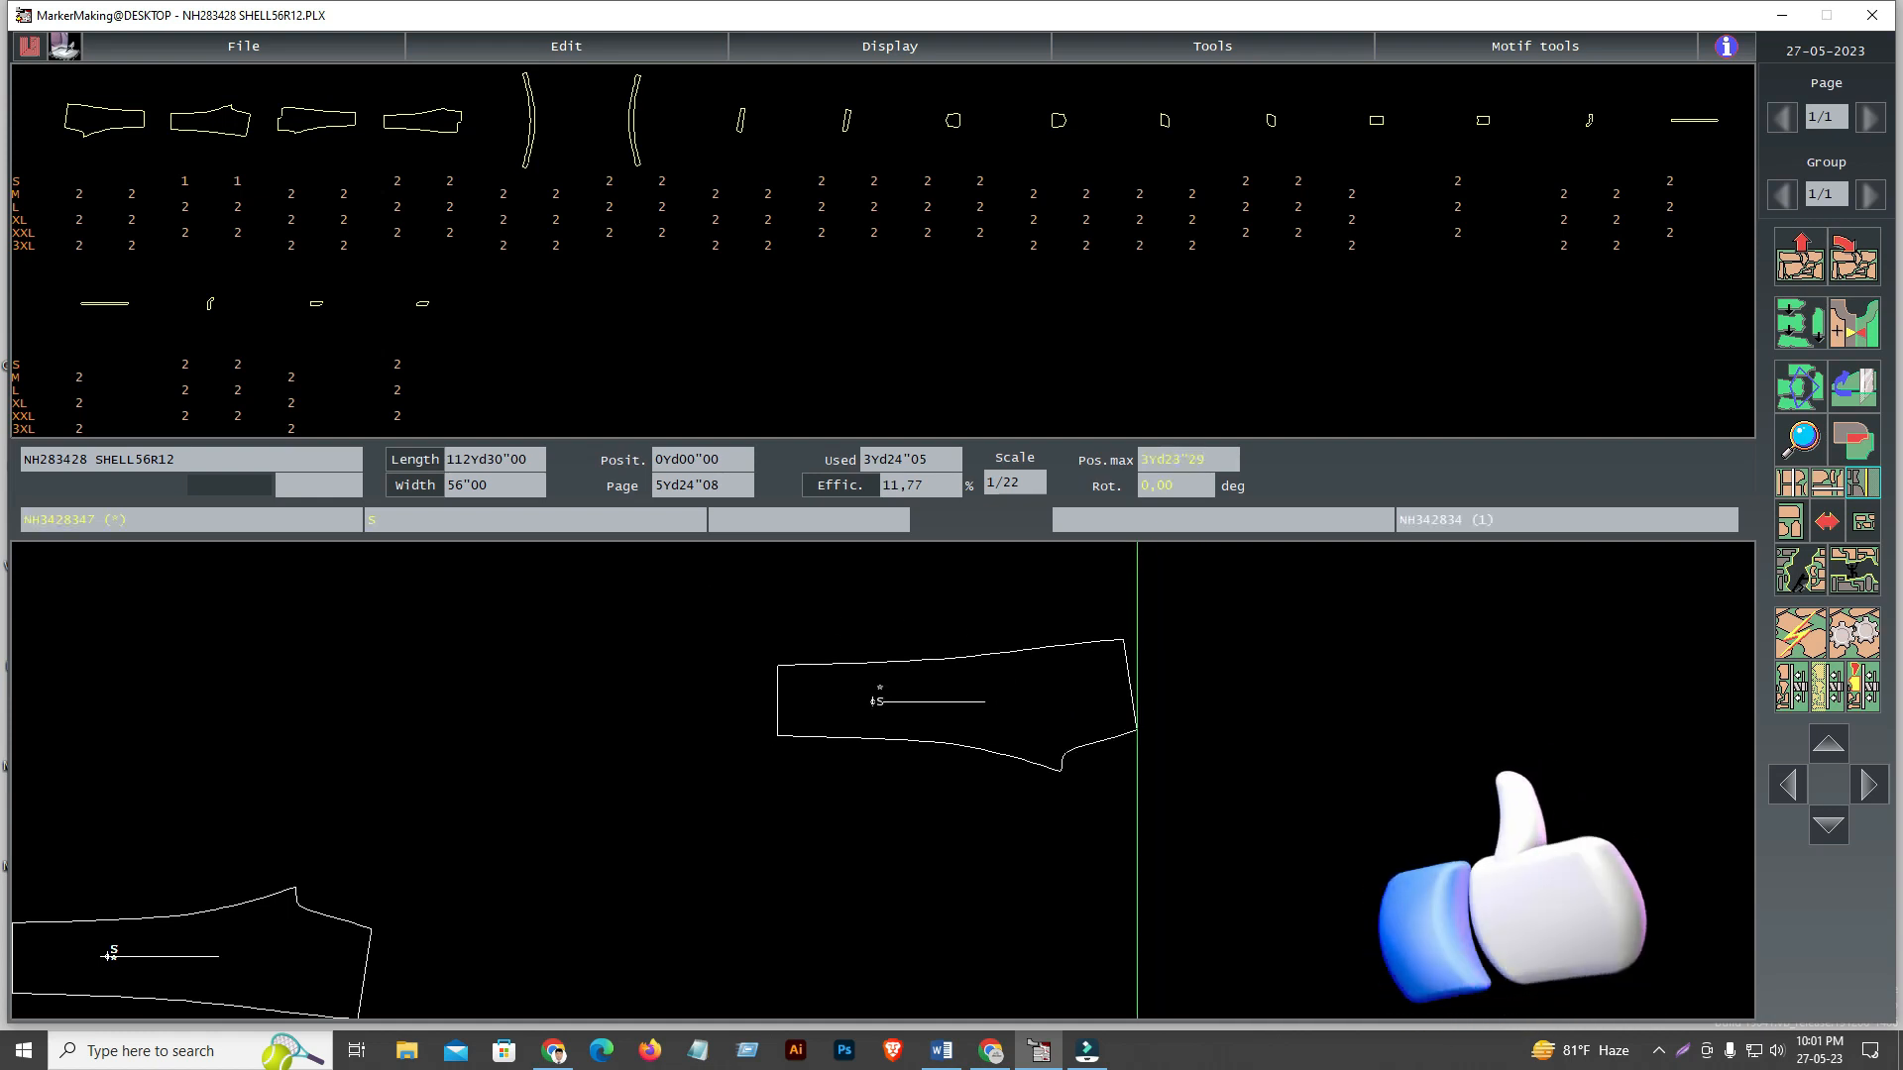
left_click(957, 704)
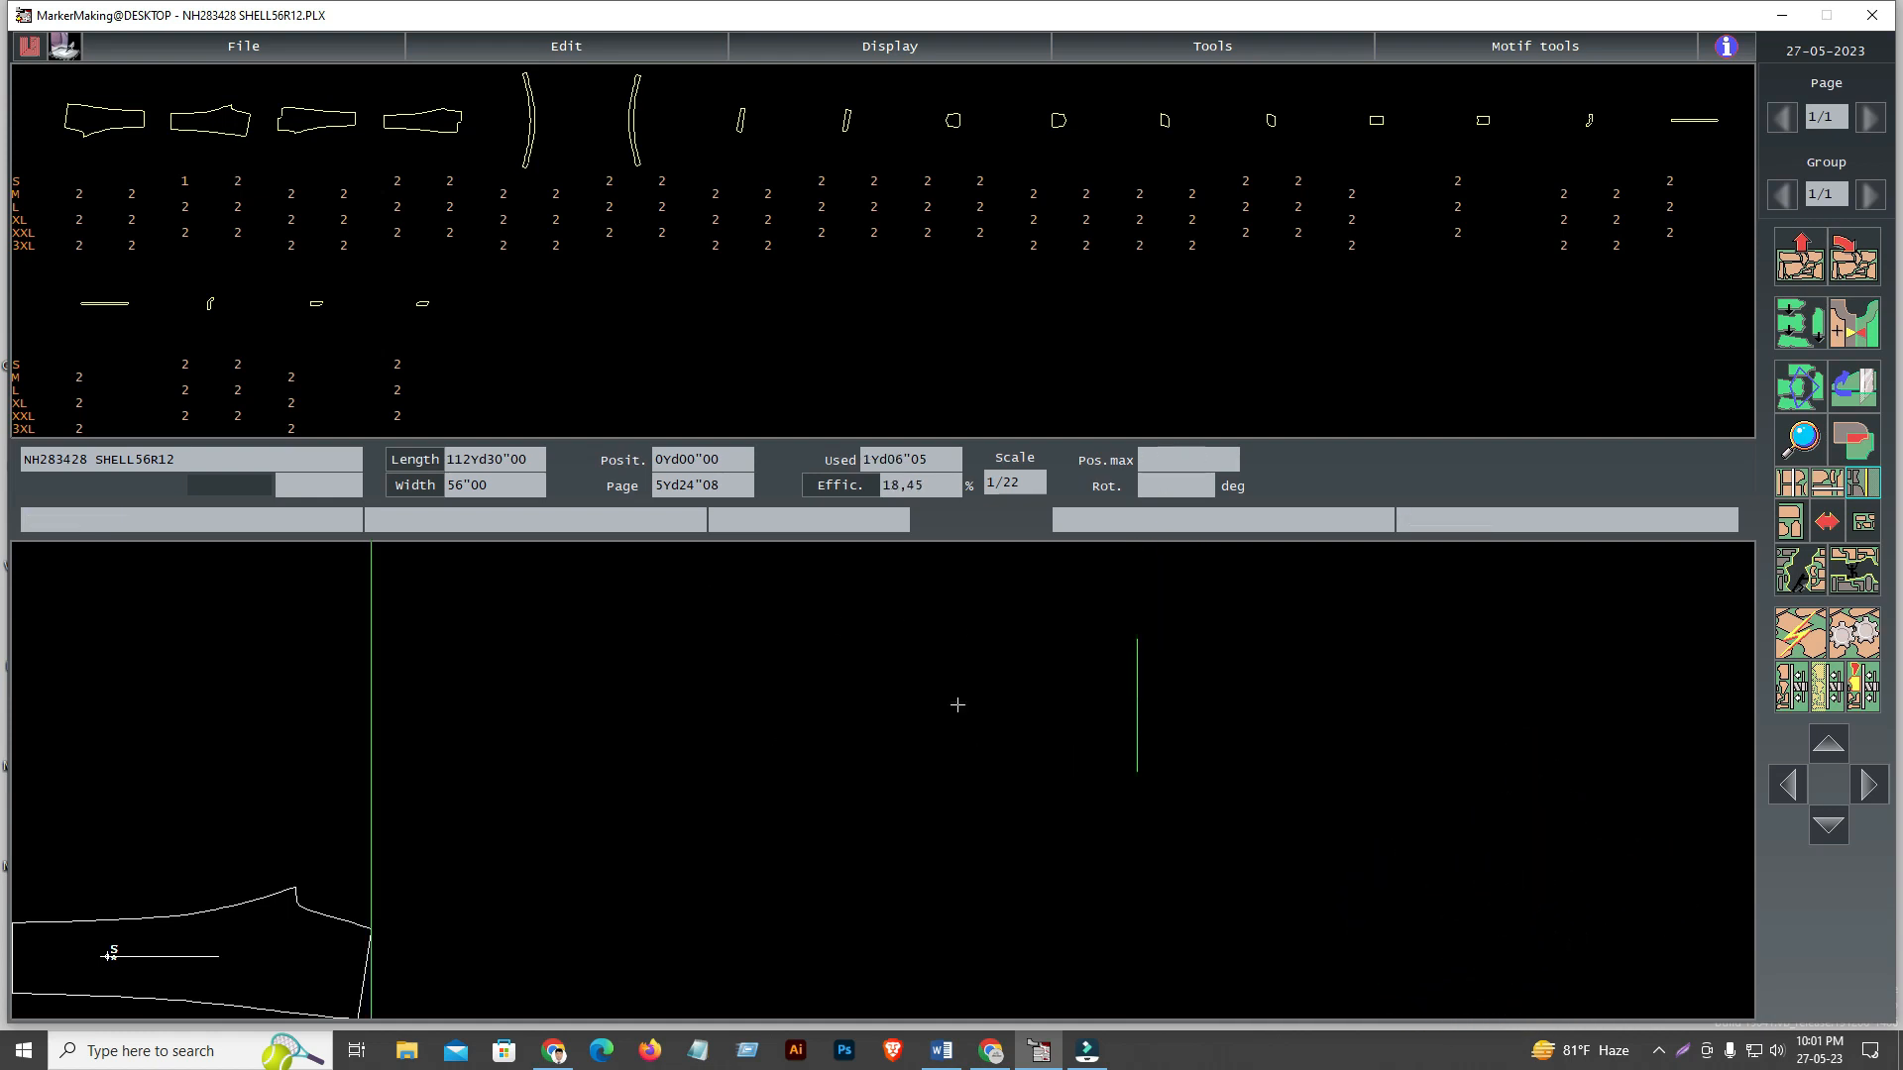
left_click(261, 944)
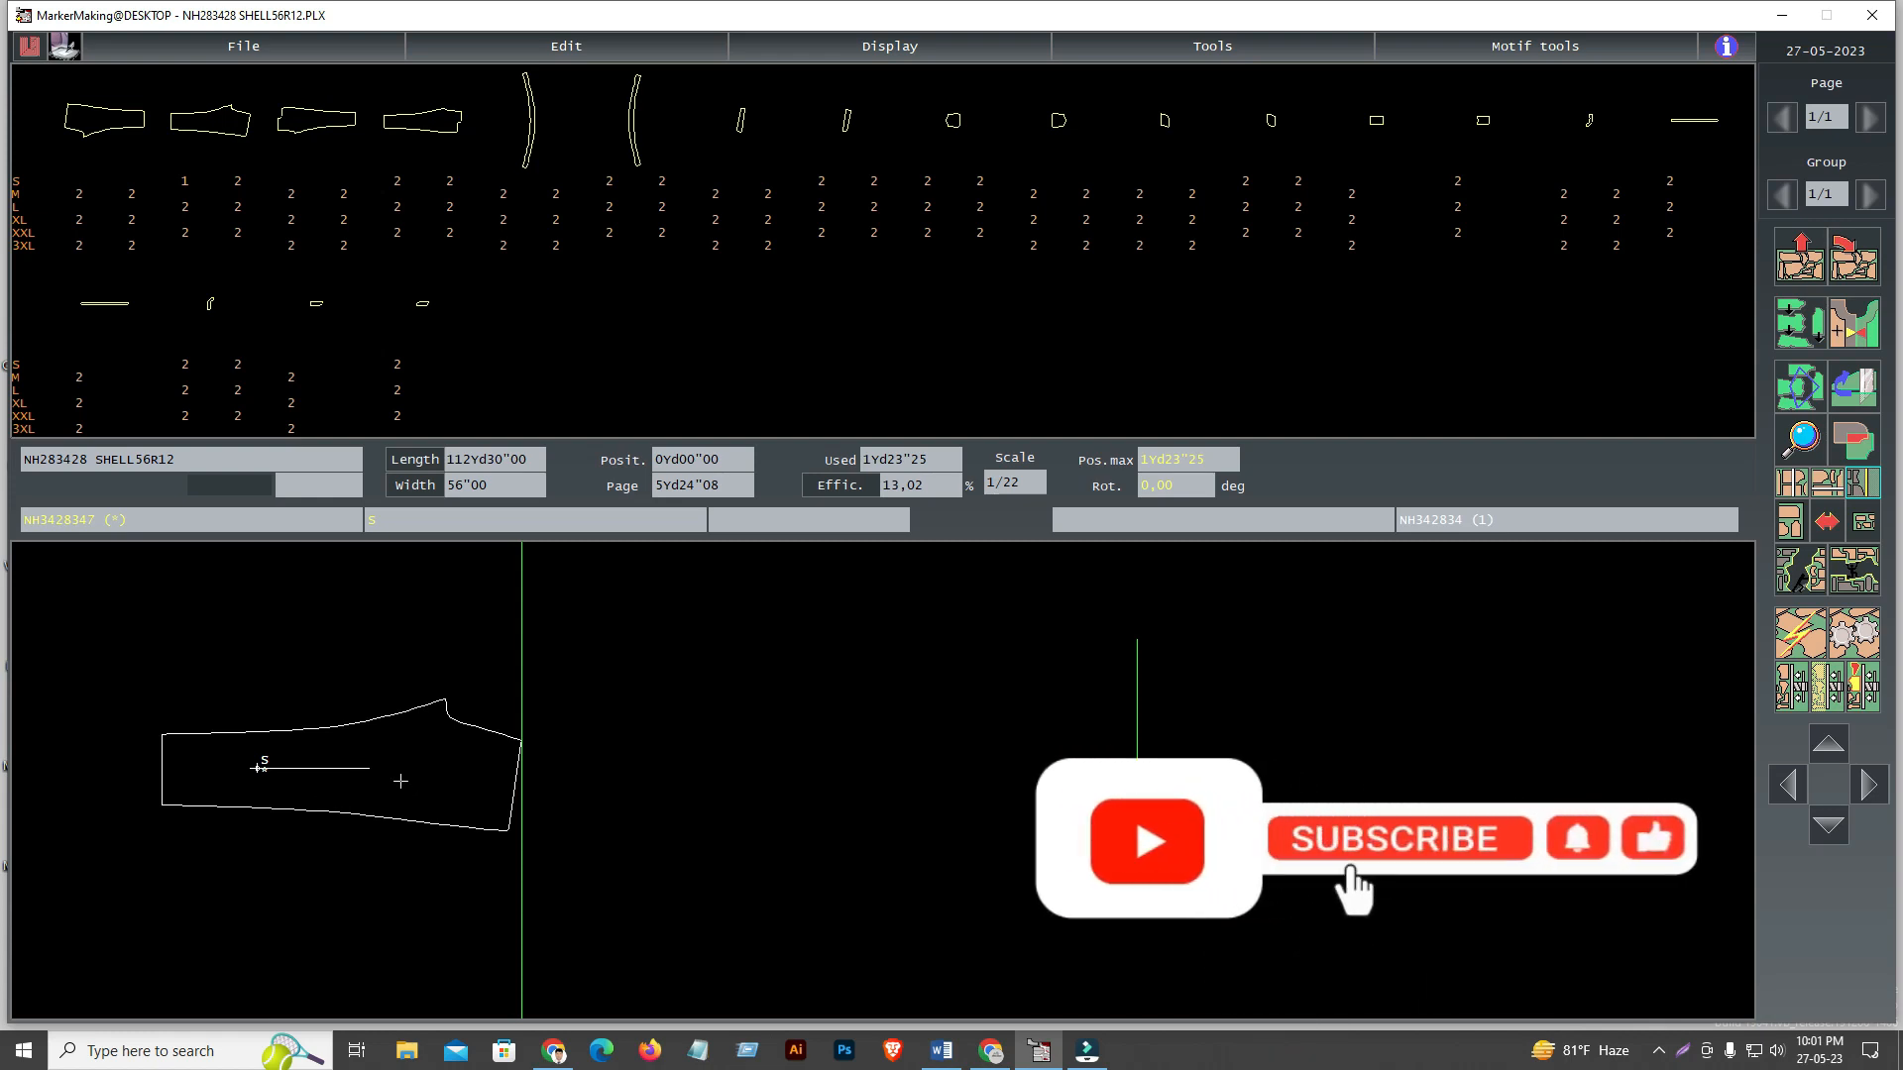
left_click(370, 775)
left_click(287, 514)
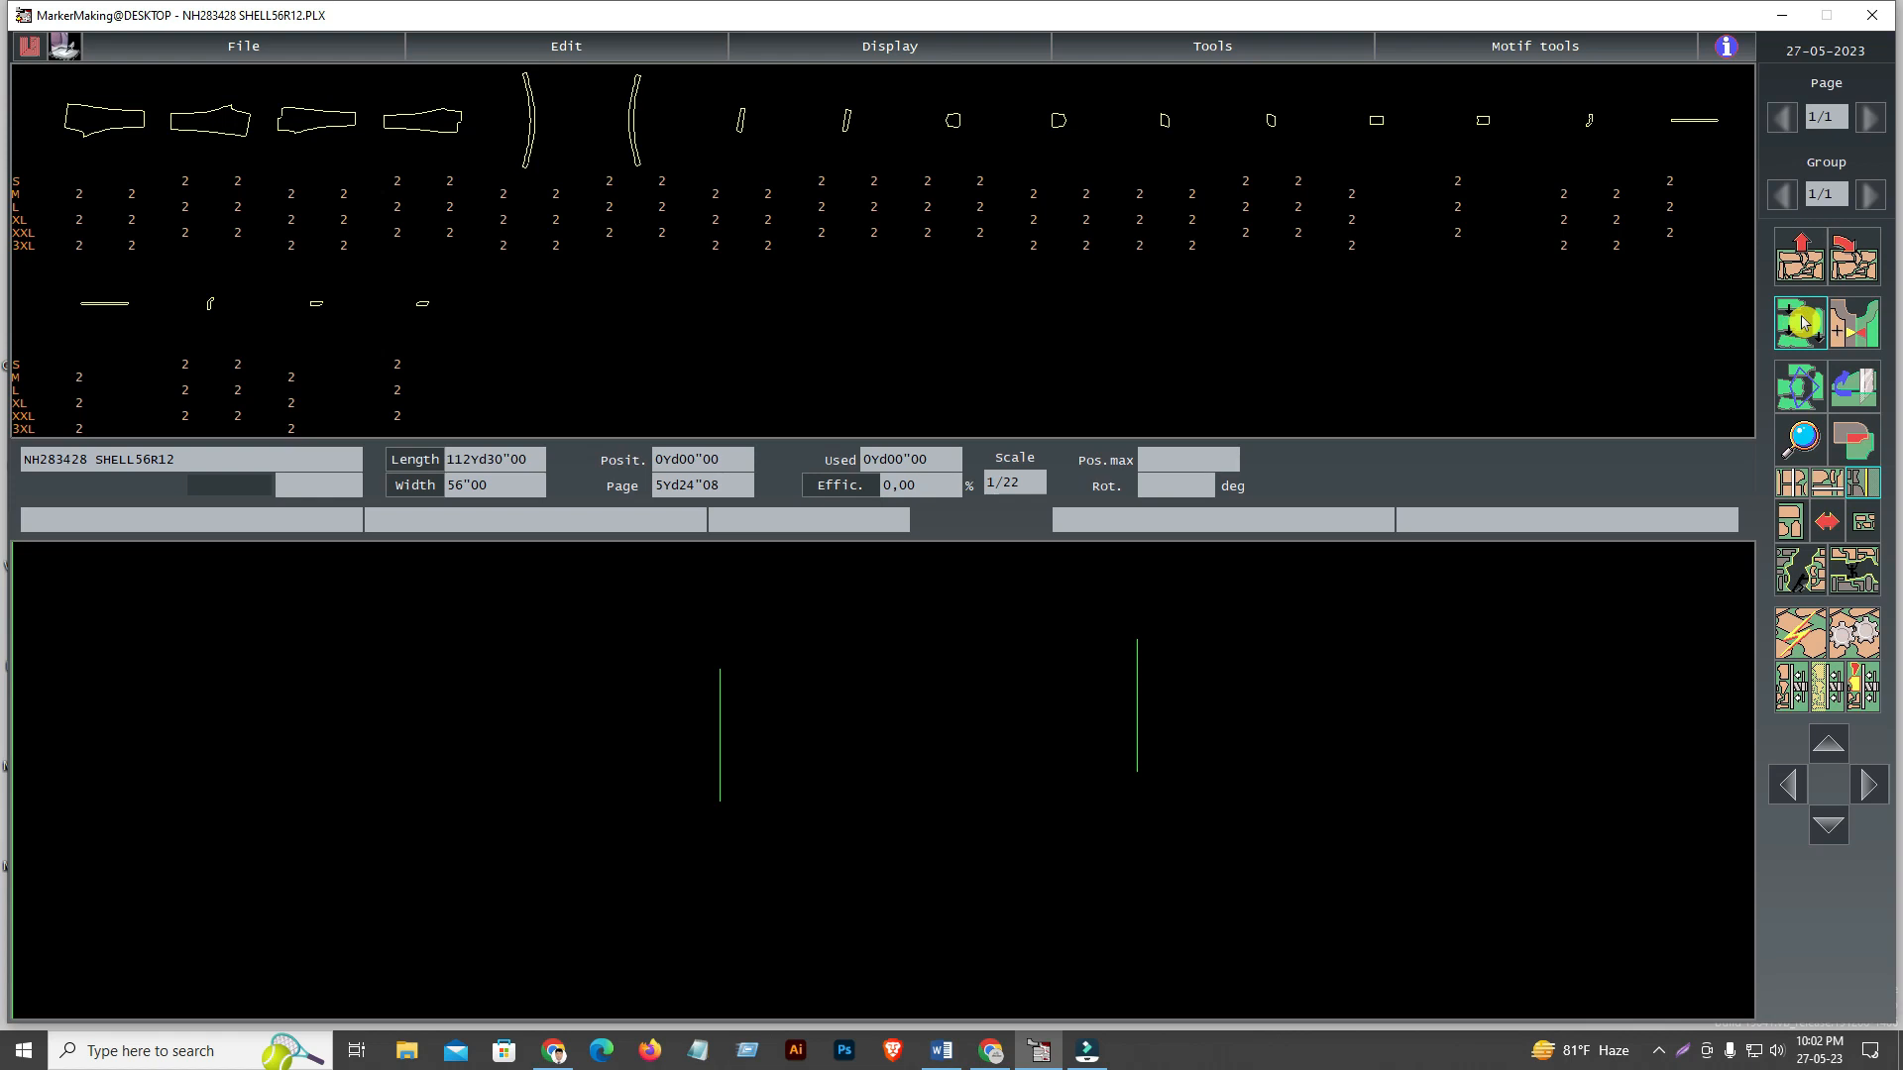
Switch to free manual placement and position the two S-size NH3428347 pieces separately in the marker area
left_click(1812, 346)
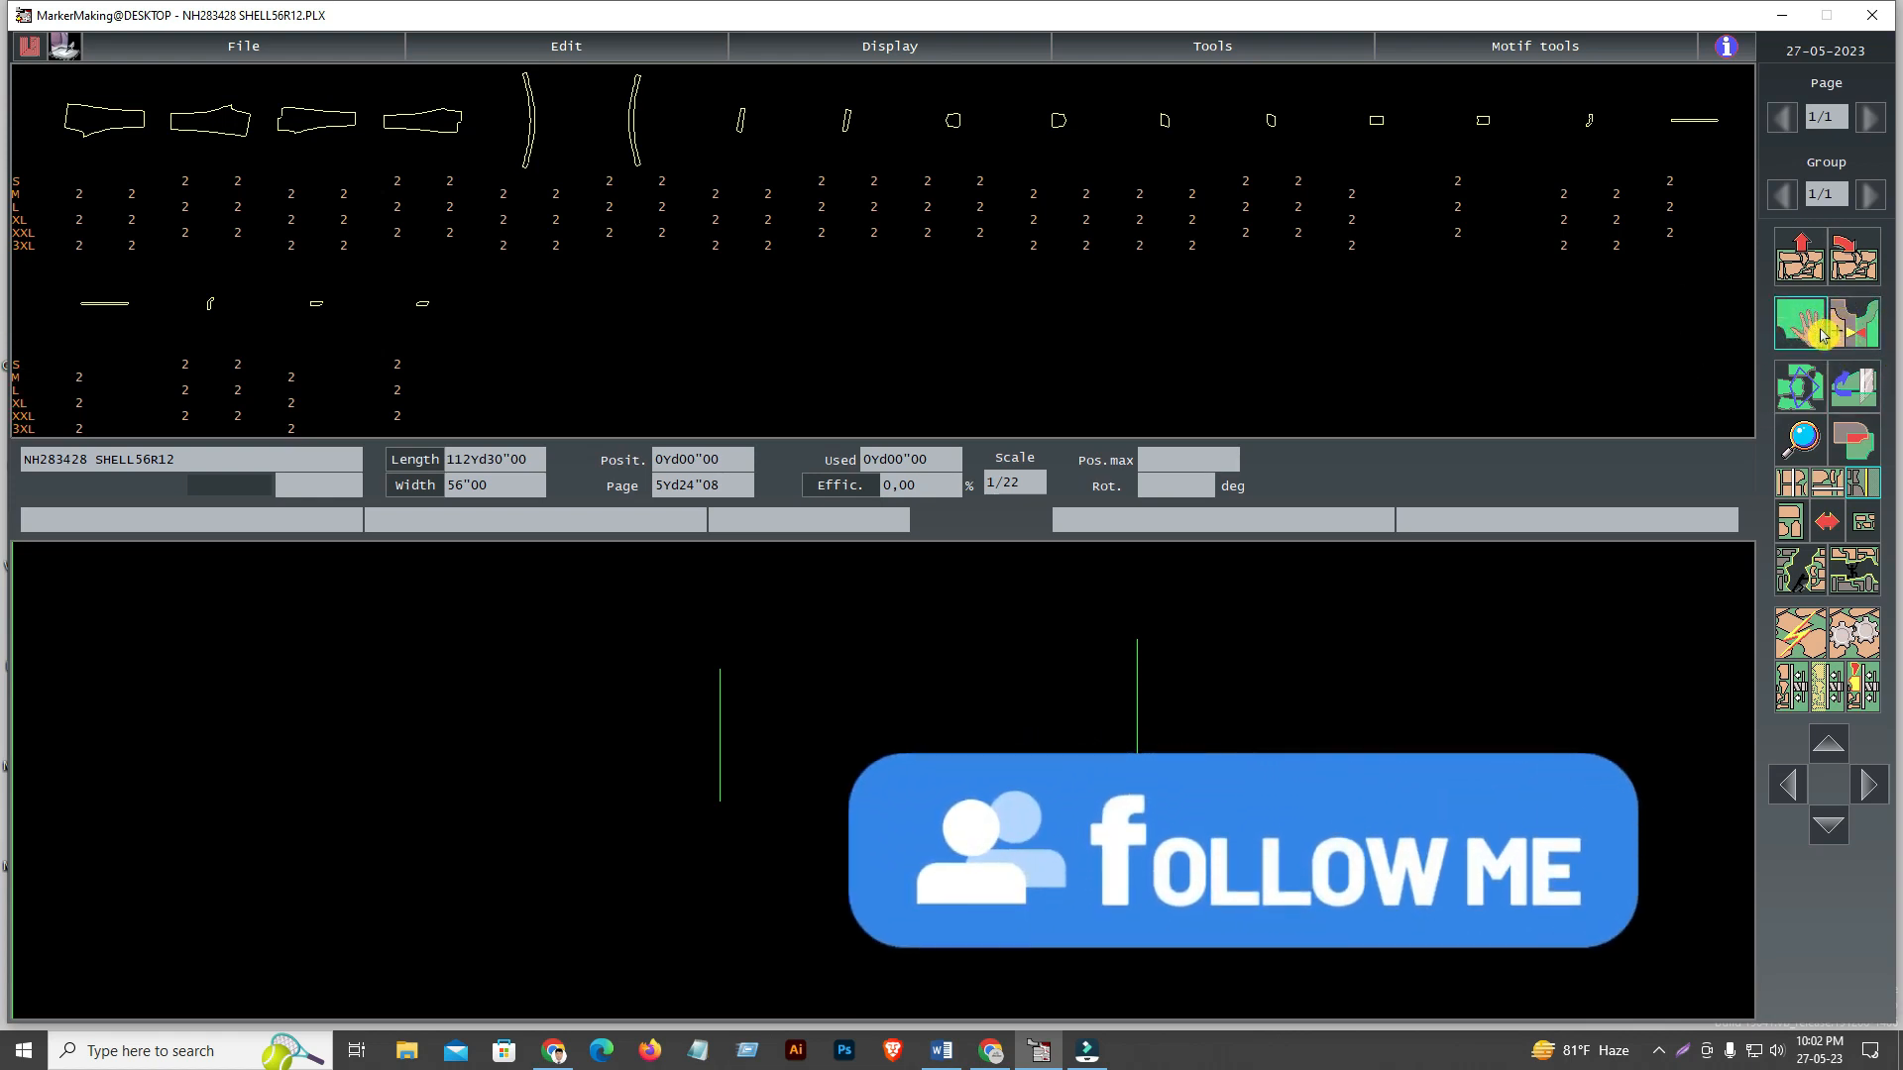
left_click(186, 180)
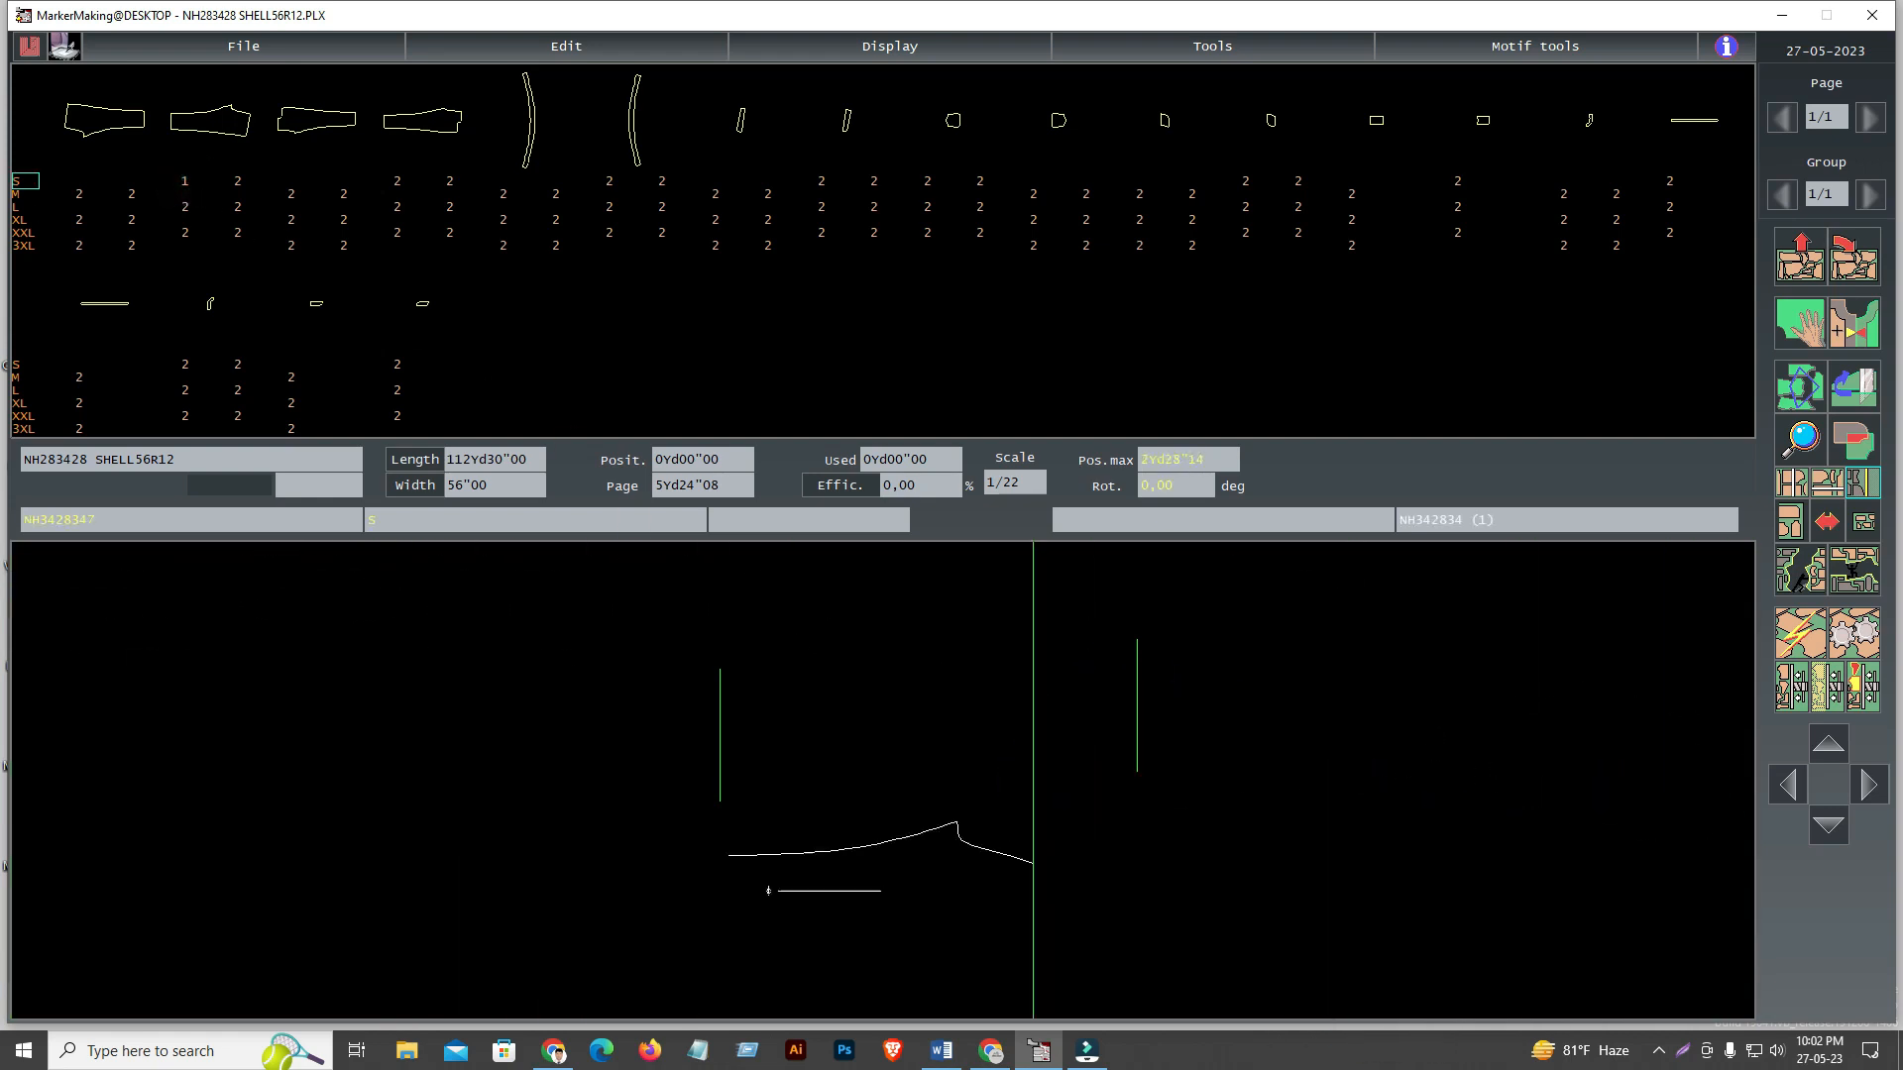
left_click(323, 752)
left_click(241, 178)
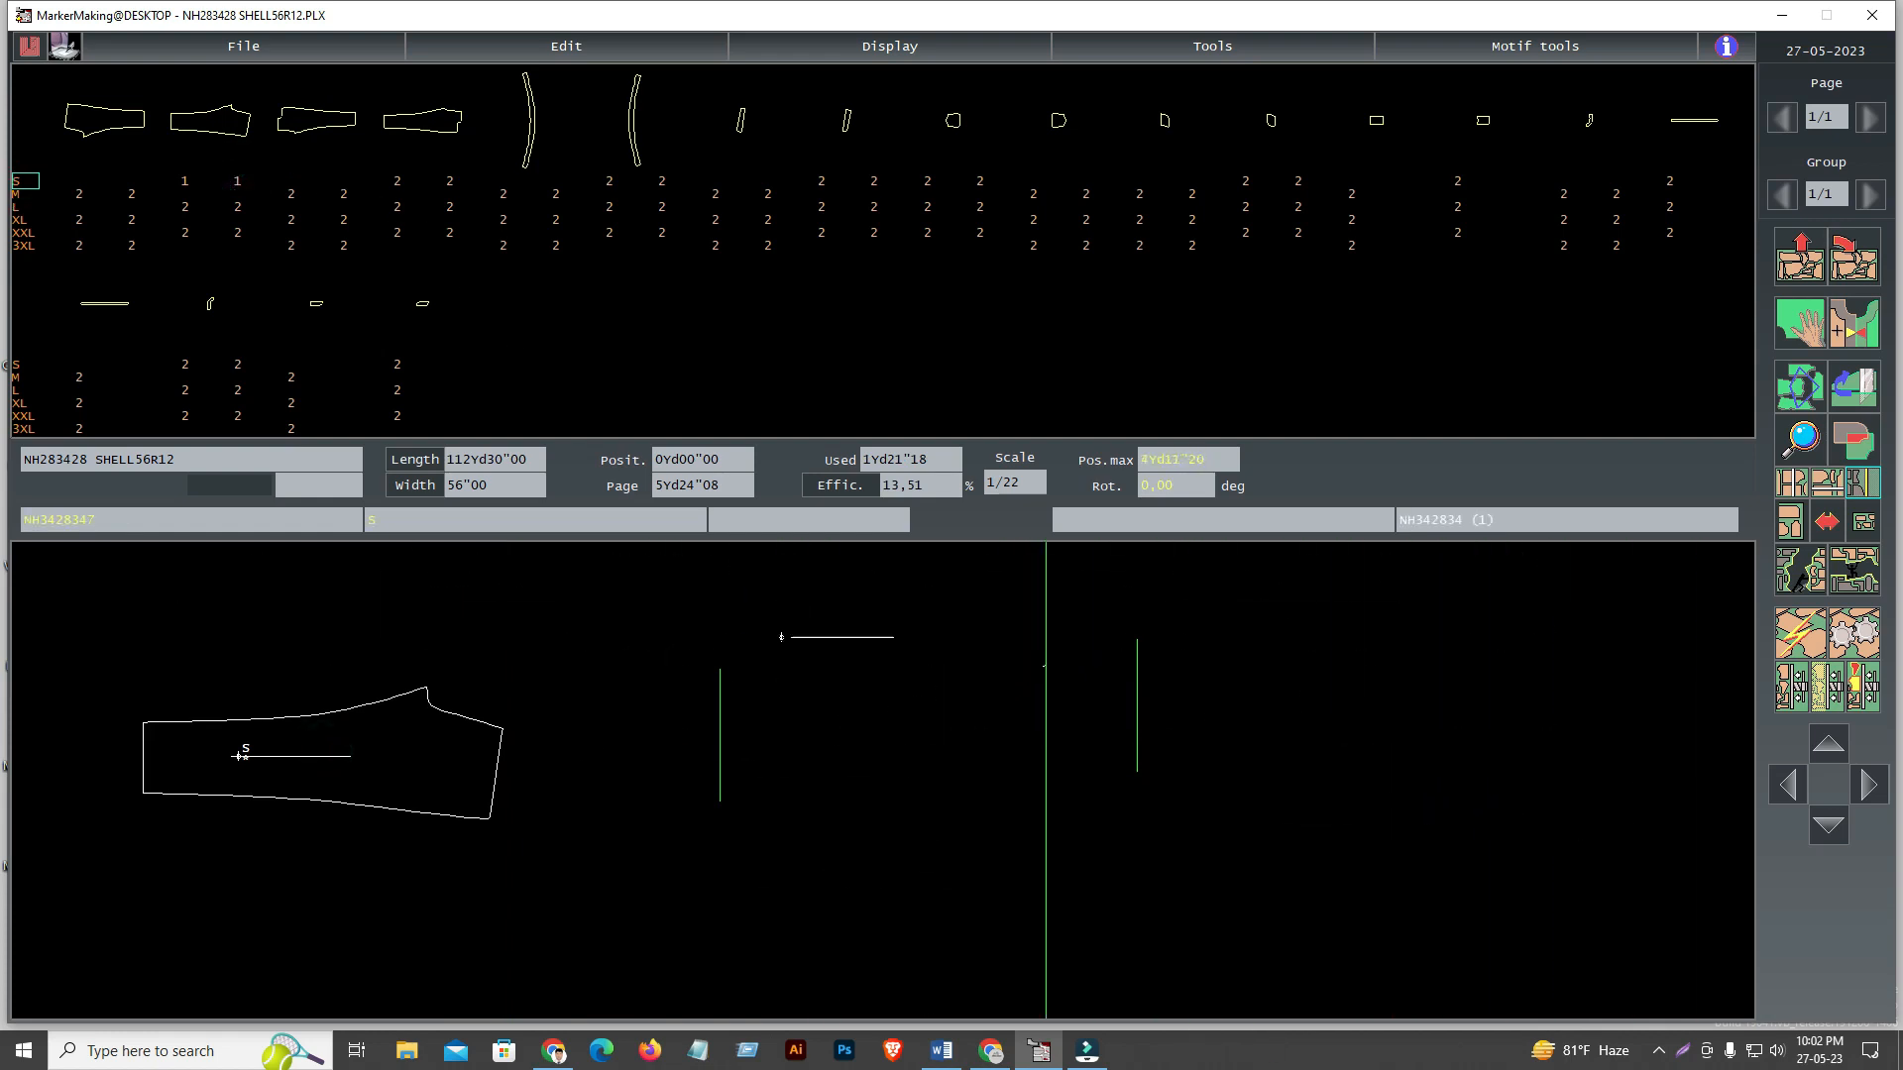
left_click(751, 642)
Move the two NH3428347 pieces so they lie one above the other with a gap between them
left_click(403, 756)
left_click(569, 863)
left_click(841, 658)
left_click(575, 661)
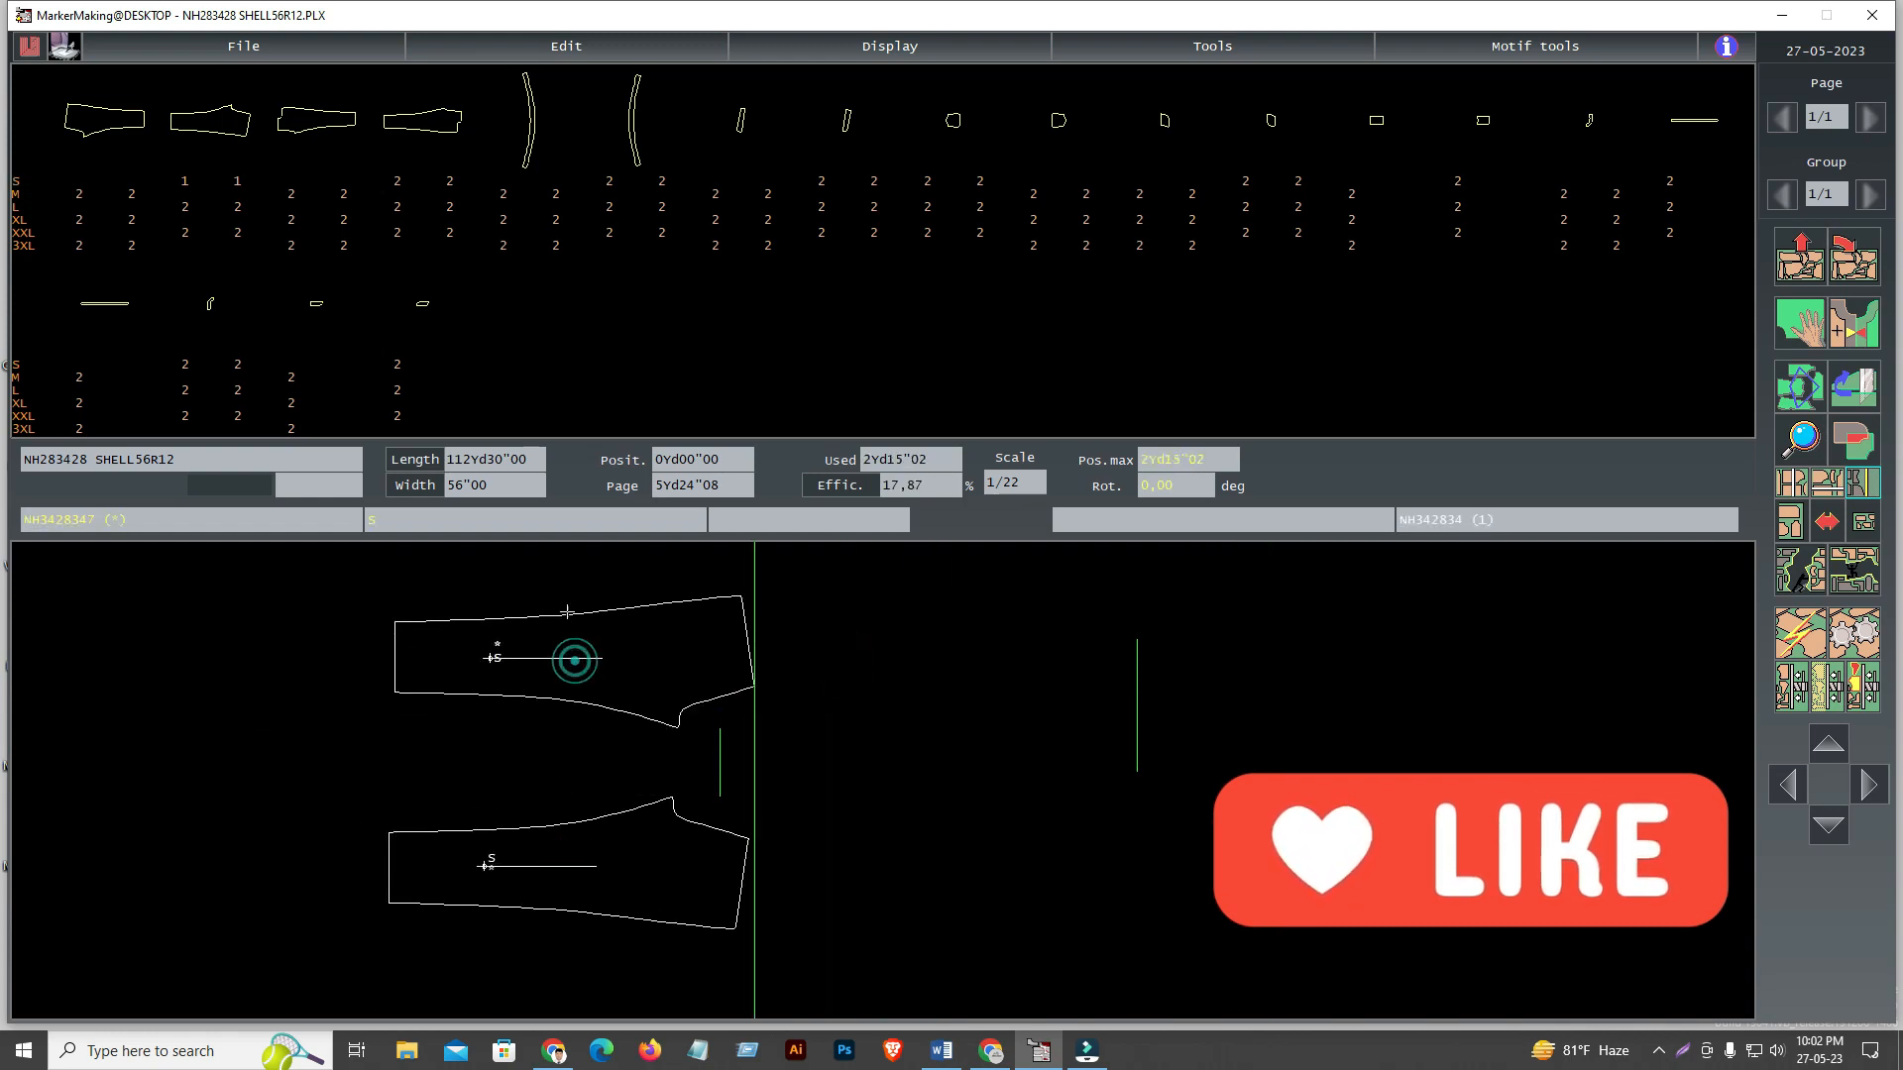
Place one S-size piece of the fourth menu shape beyond the two NH3428347 pieces and restore free manual placement
left_click(1803, 346)
left_click(396, 179)
left_click(1106, 635)
left_click(1108, 634)
left_click(1042, 702)
left_click(1806, 330)
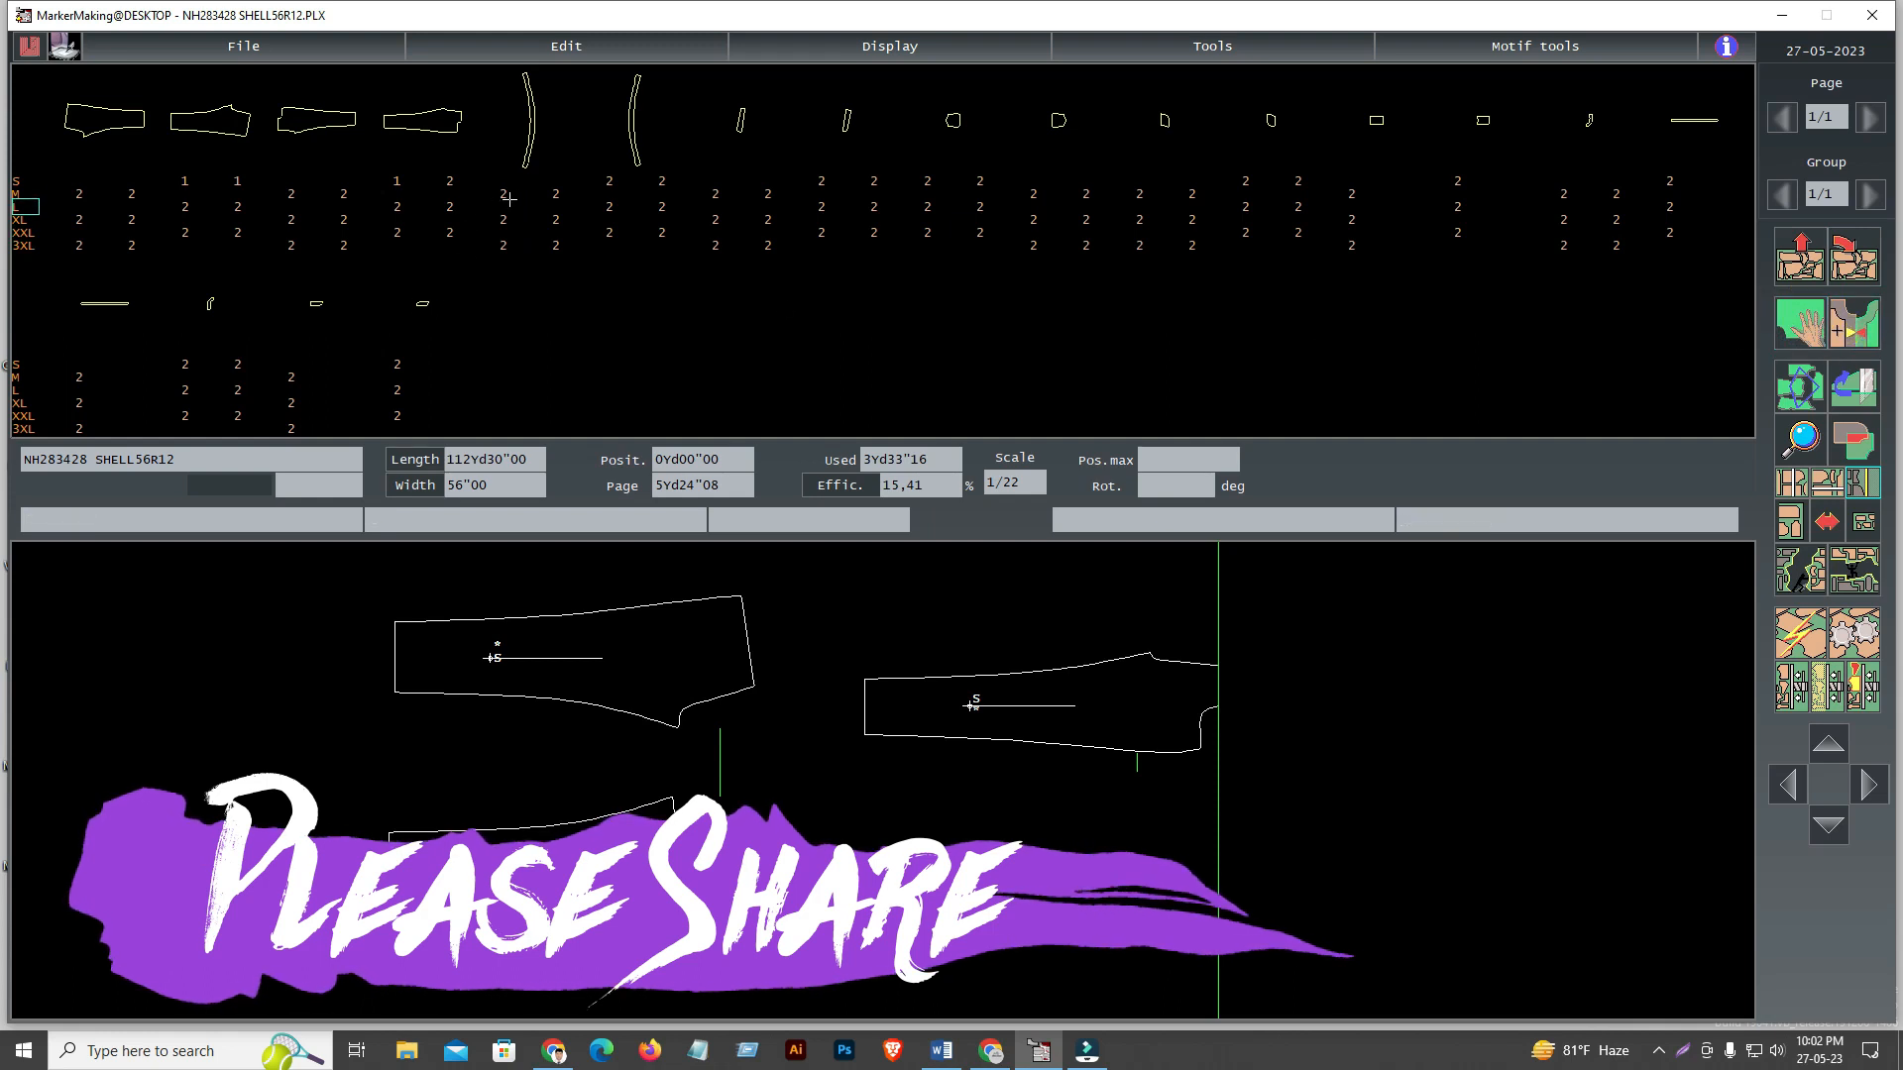
Place one curved S-size NH3428310 piece upright before the two NH3428347 pieces and shift it slightly down
left_click(610, 180)
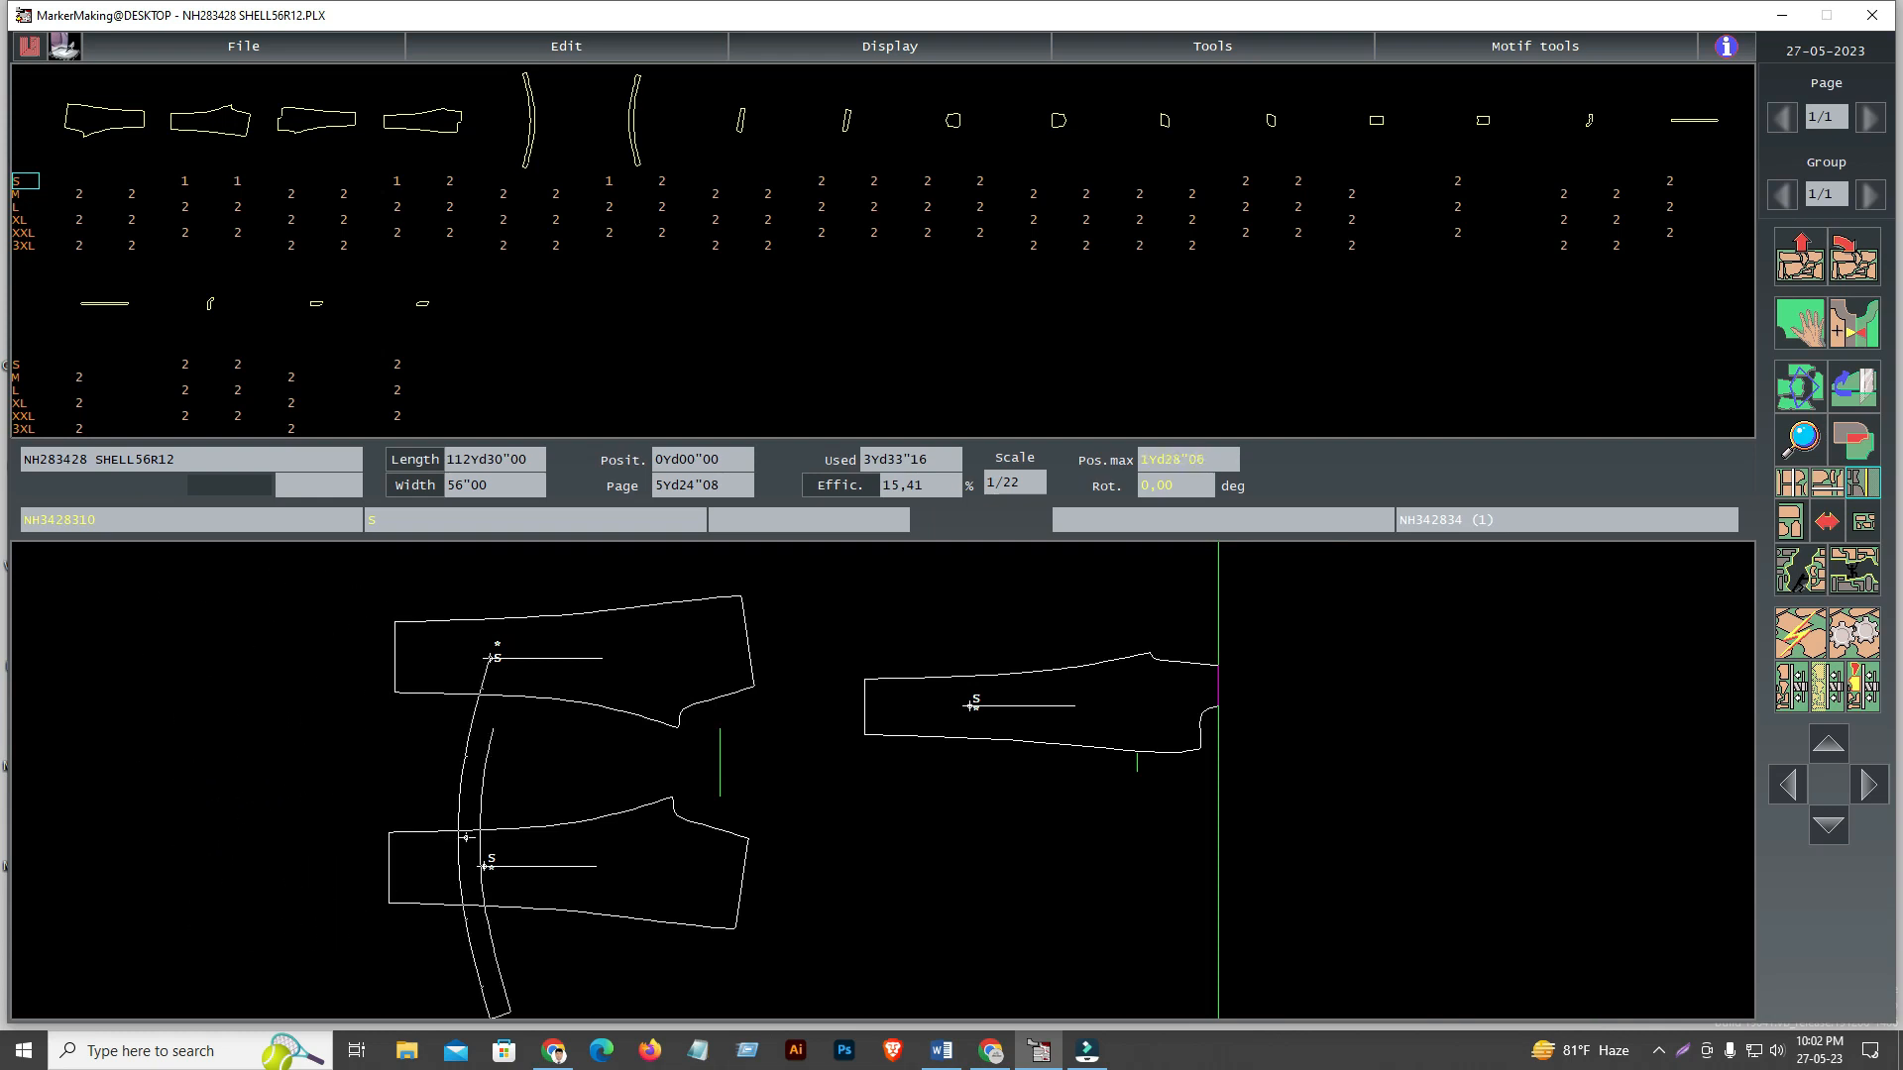
left_click(292, 743)
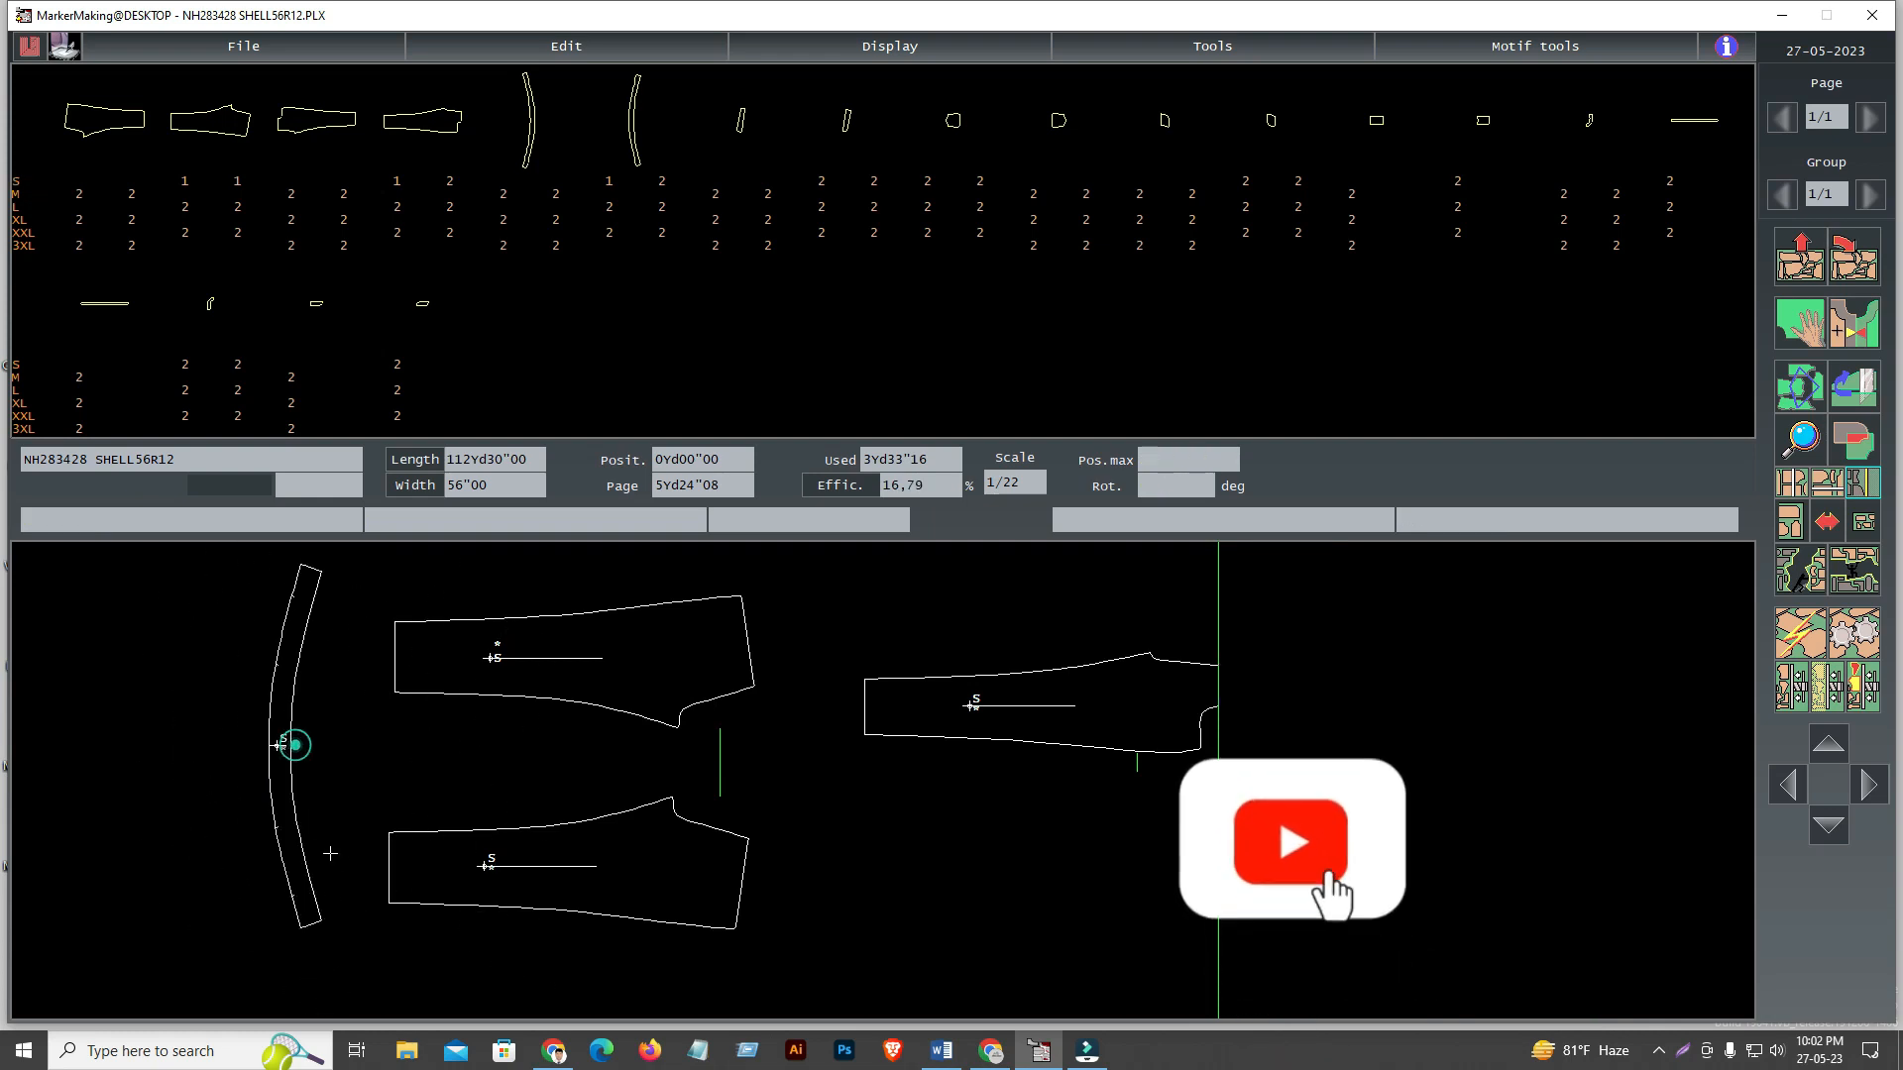
left_click(288, 657)
left_click(289, 657)
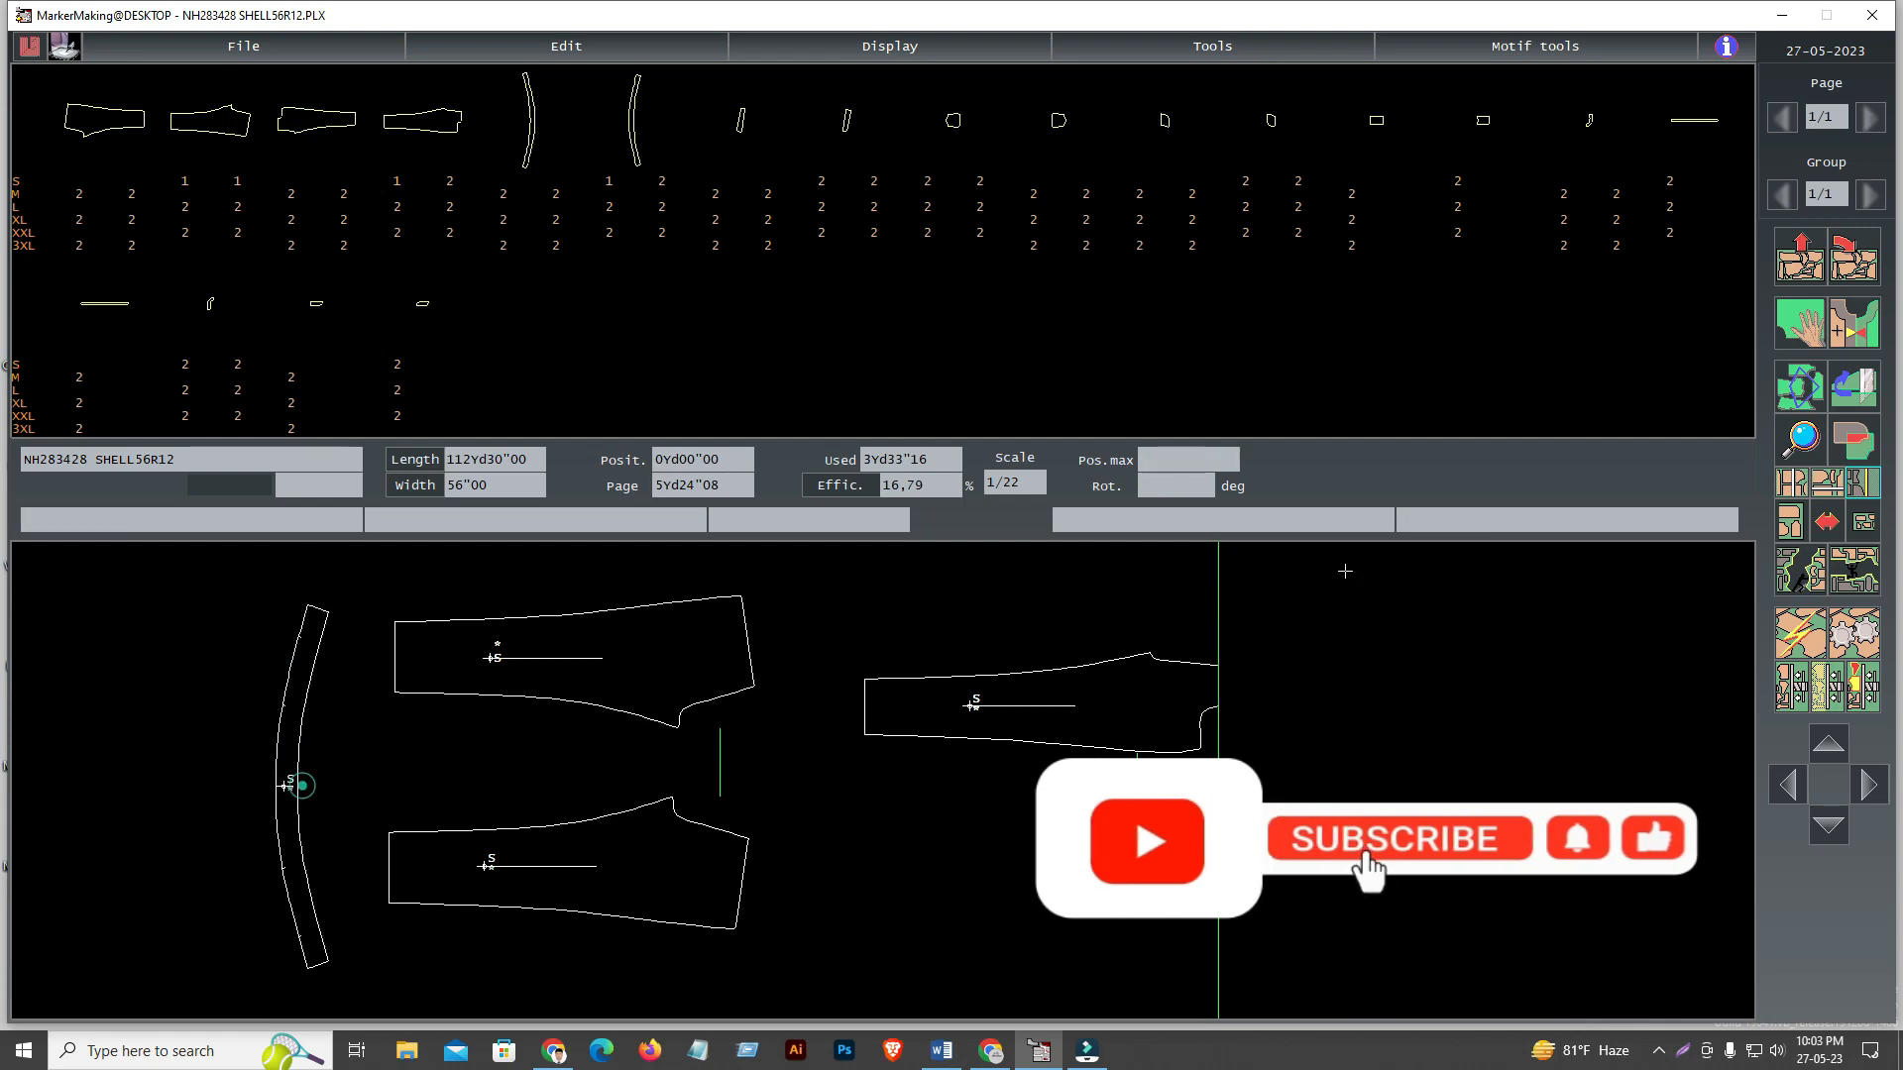